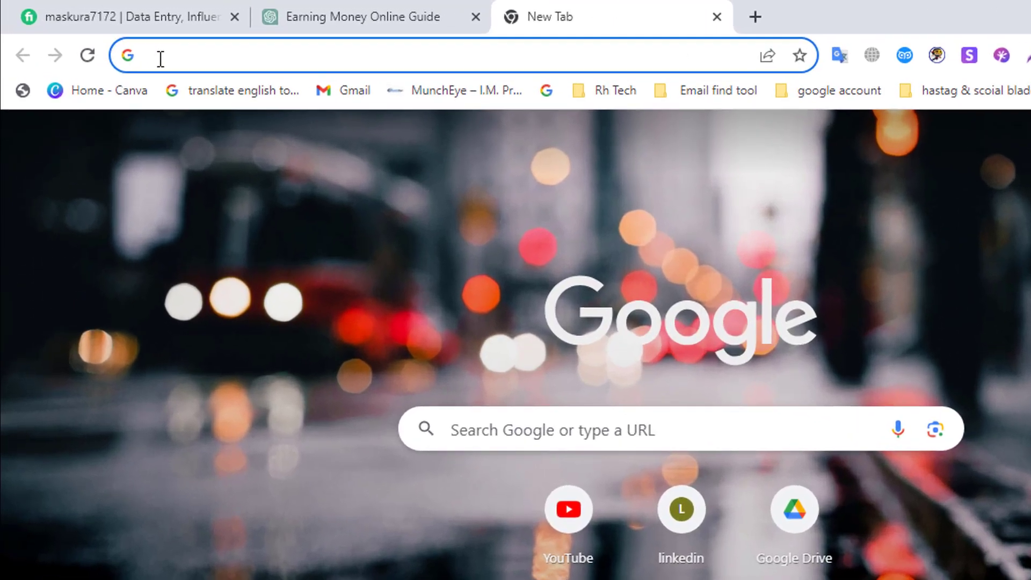
# Open the Renderforest website at renderforest.com in the empty browser tab.
pyautogui.click(119, 43)
pyautogui.write('r')
pyautogui.press('Return')
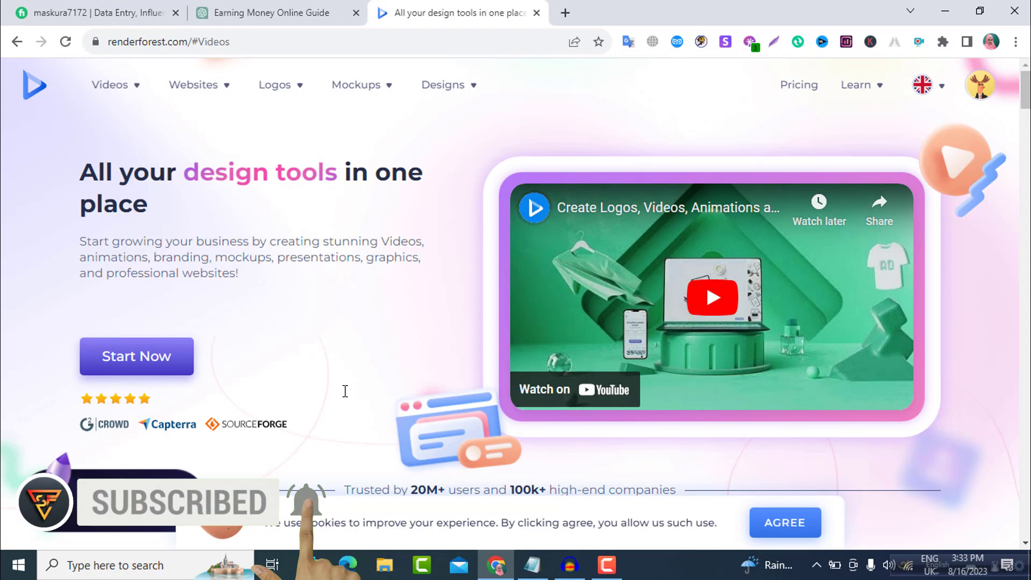
# Go to the video creation templates and start a new video with the Whiteboard Animation Toolkit.
pyautogui.moveTo(109, 91)
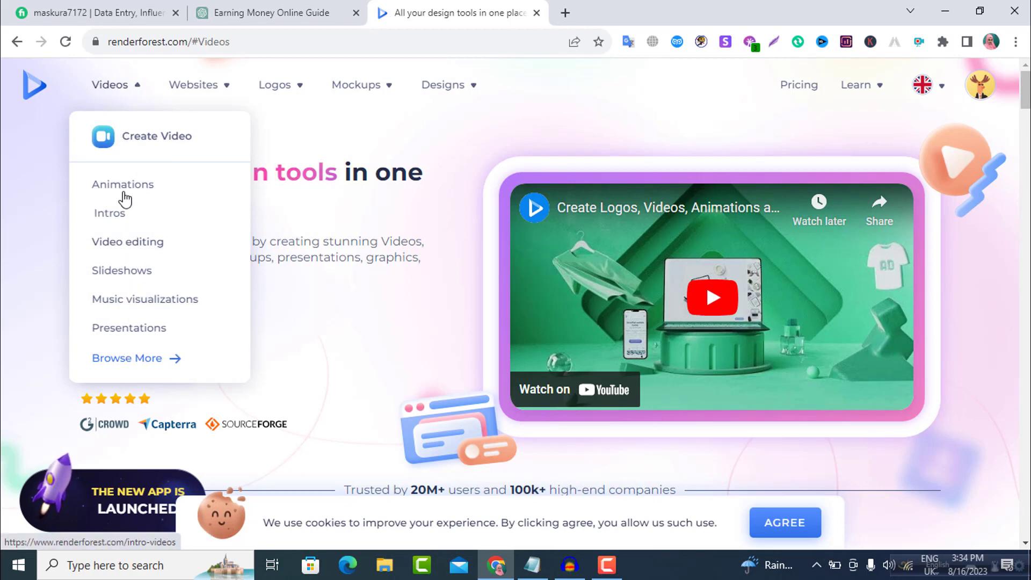
pyautogui.click(144, 139)
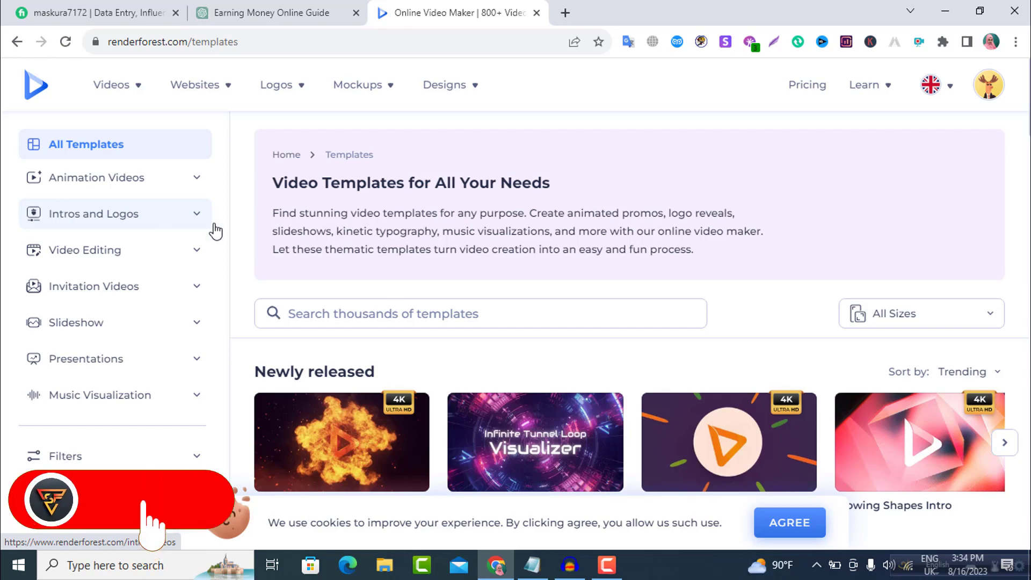
pyautogui.scroll(-5, 474, 315)
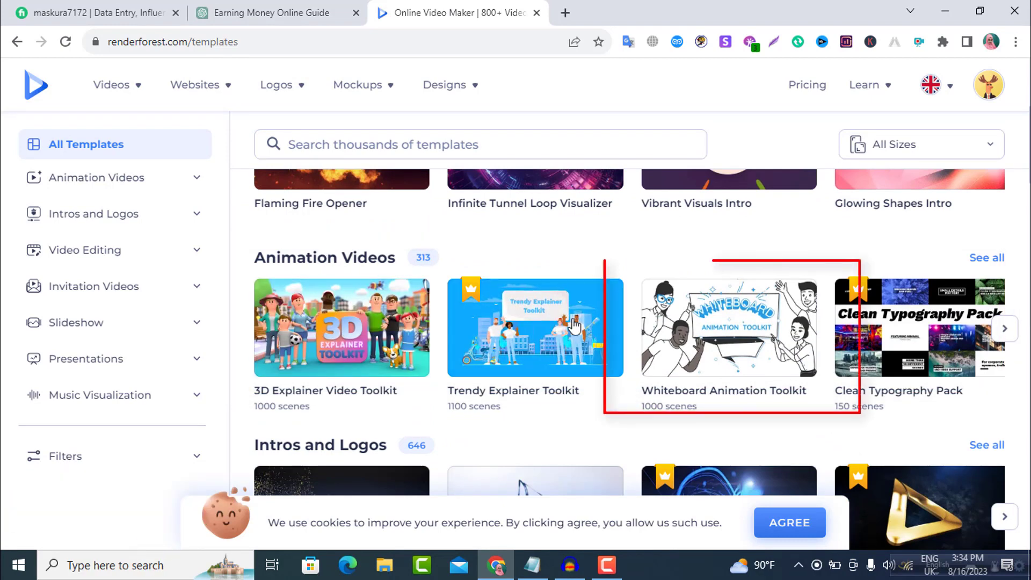
pyautogui.click(704, 354)
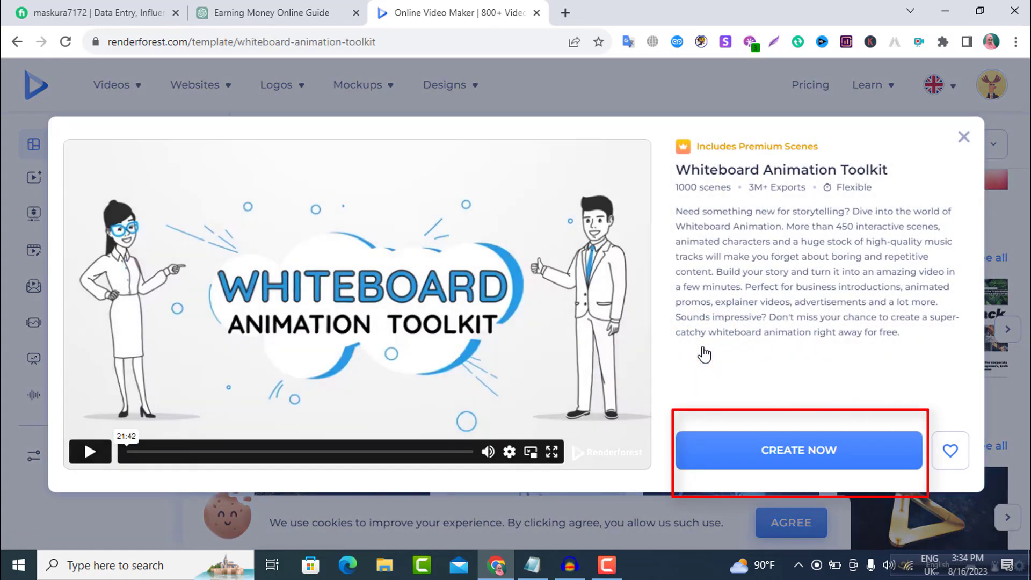
pyautogui.click(796, 454)
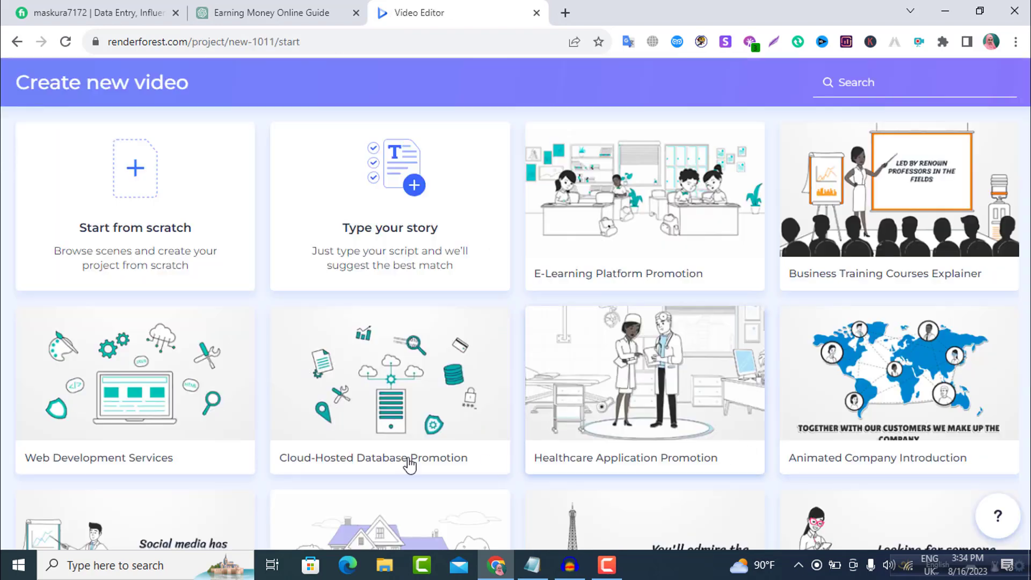
# Look through the ready-made whiteboard video presets and return to the start of the new video page.
pyautogui.scroll(-2, 171, 347)
pyautogui.scroll(2, 172, 346)
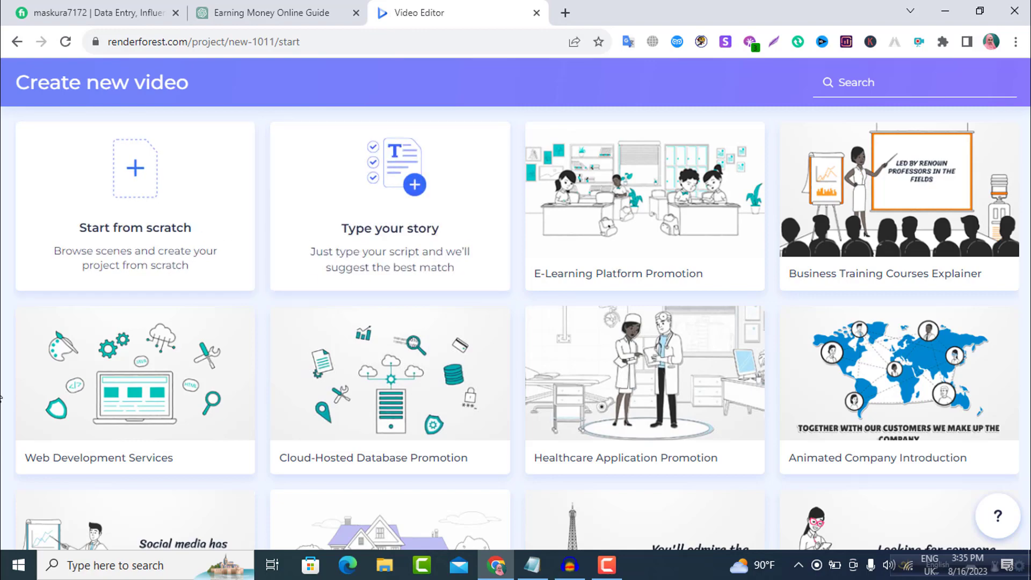
pyautogui.scroll(-7, 848, 267)
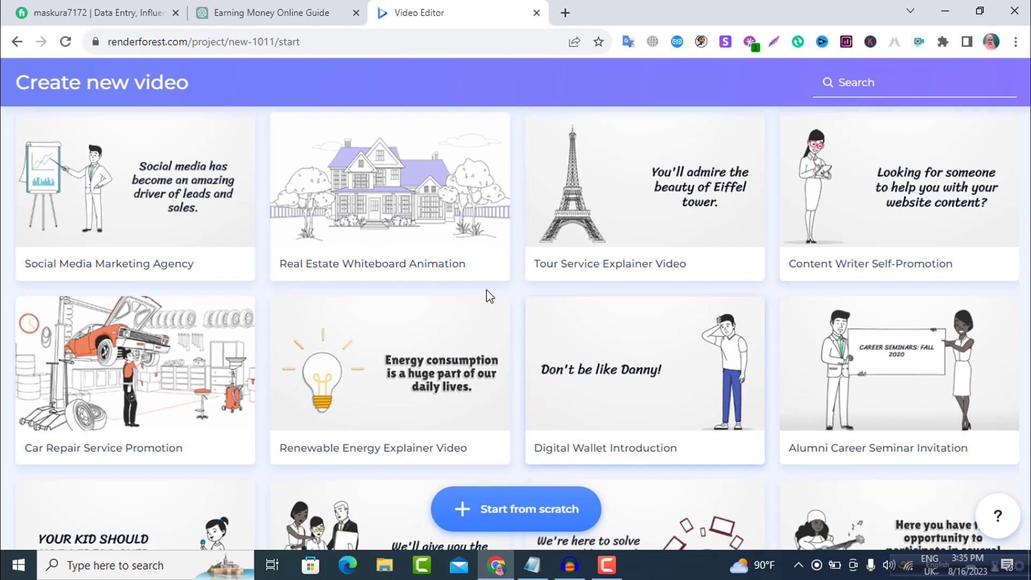
pyautogui.scroll(-3, 154, 213)
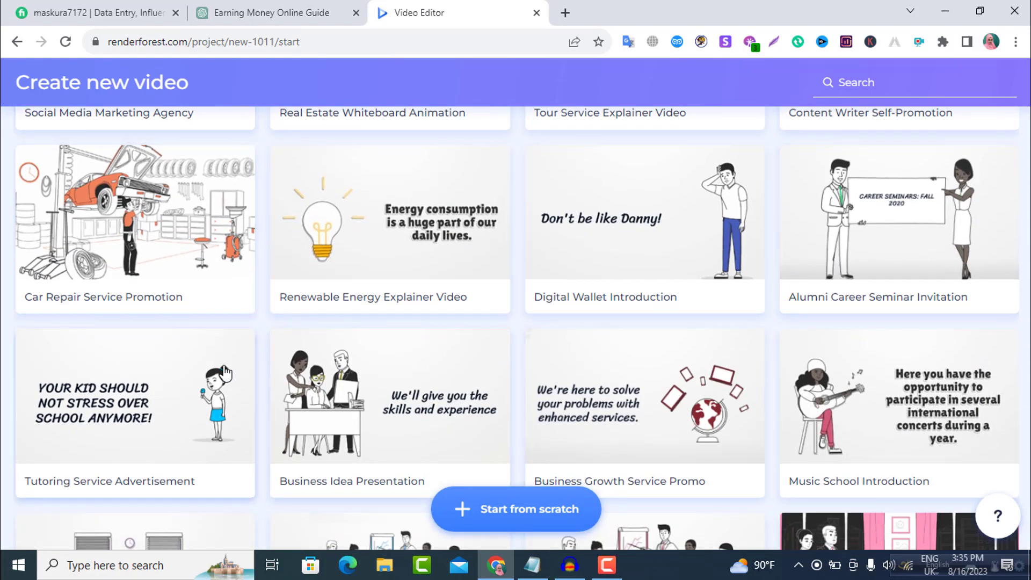
pyautogui.scroll(-4, 225, 372)
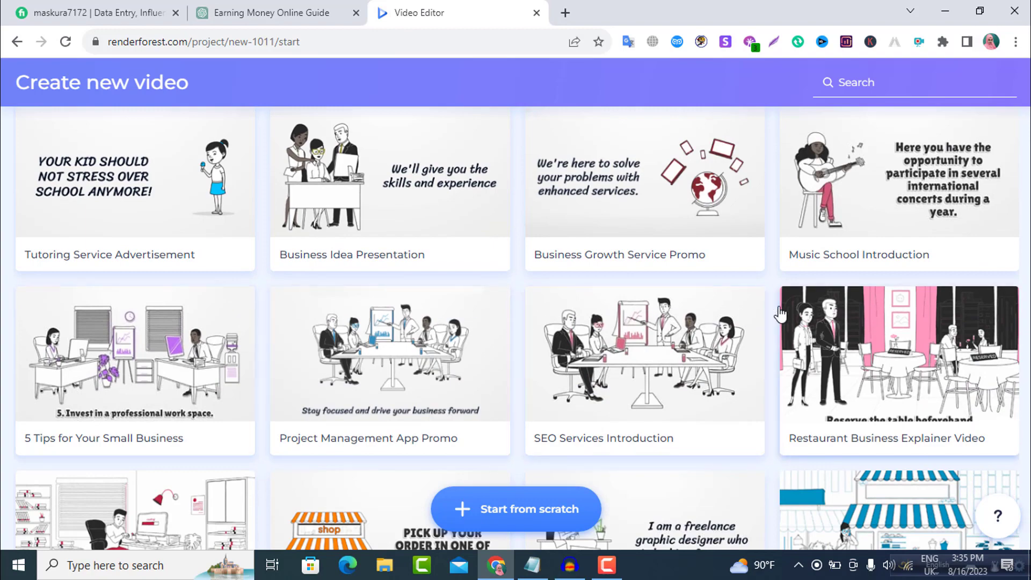
pyautogui.scroll(-4, 220, 305)
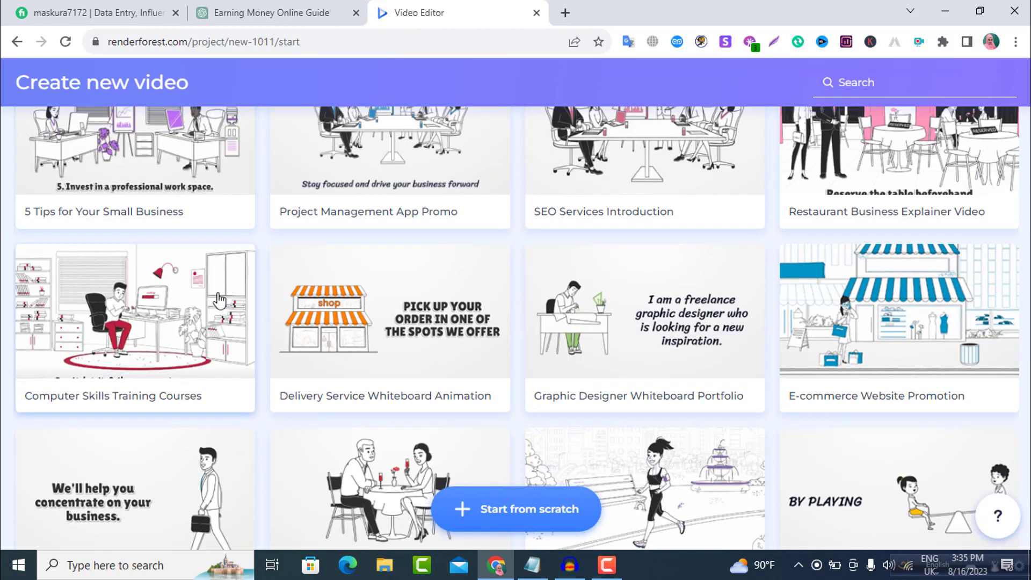
pyautogui.scroll(3, 219, 300)
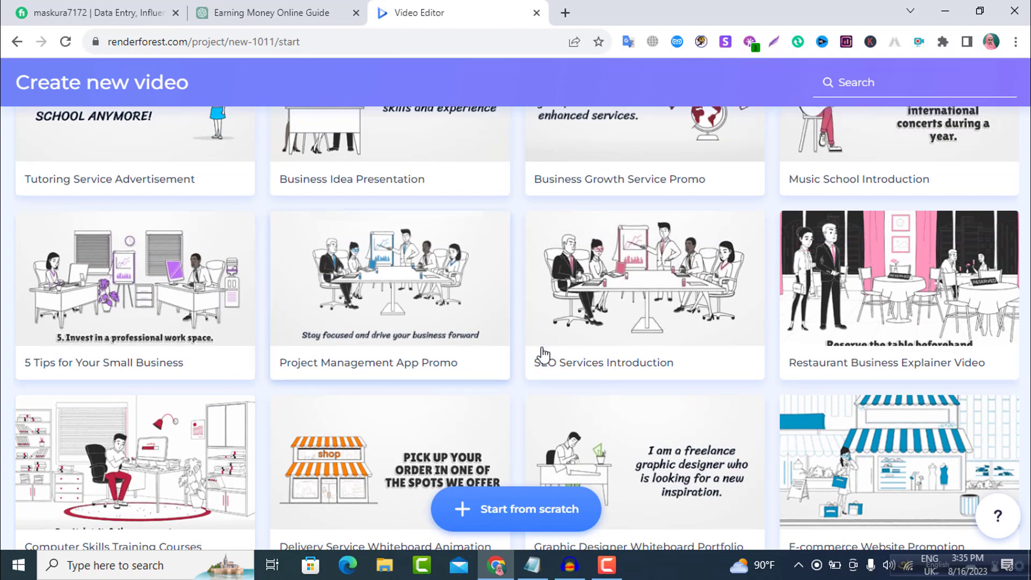
pyautogui.scroll(3, 650, 368)
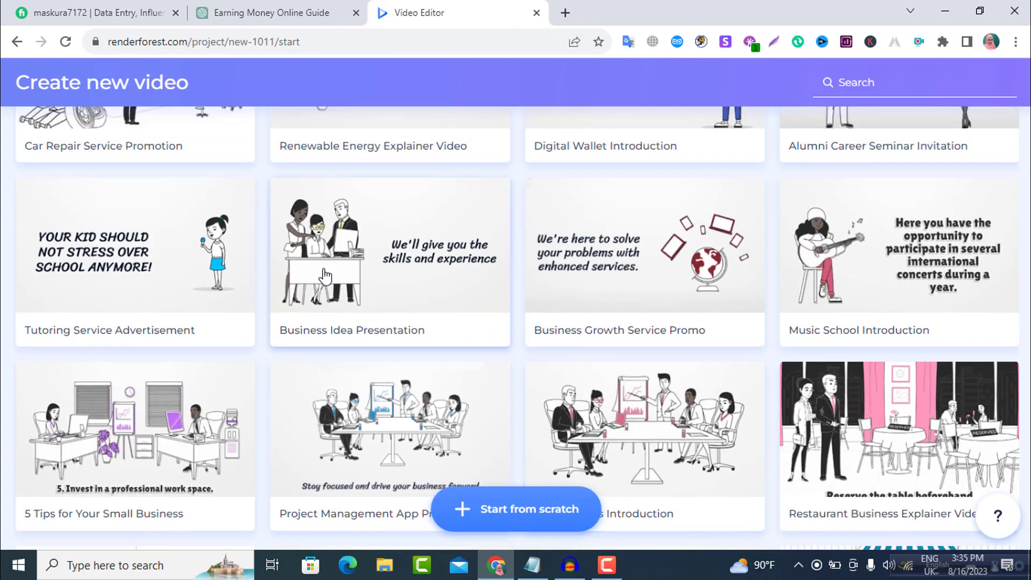
pyautogui.scroll(12, 653, 285)
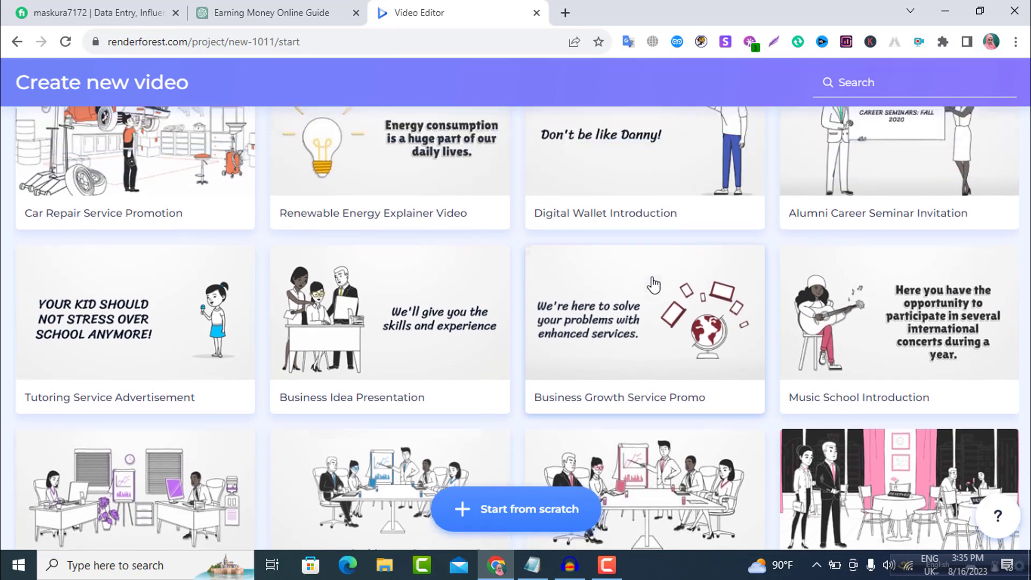
pyautogui.click(953, 102)
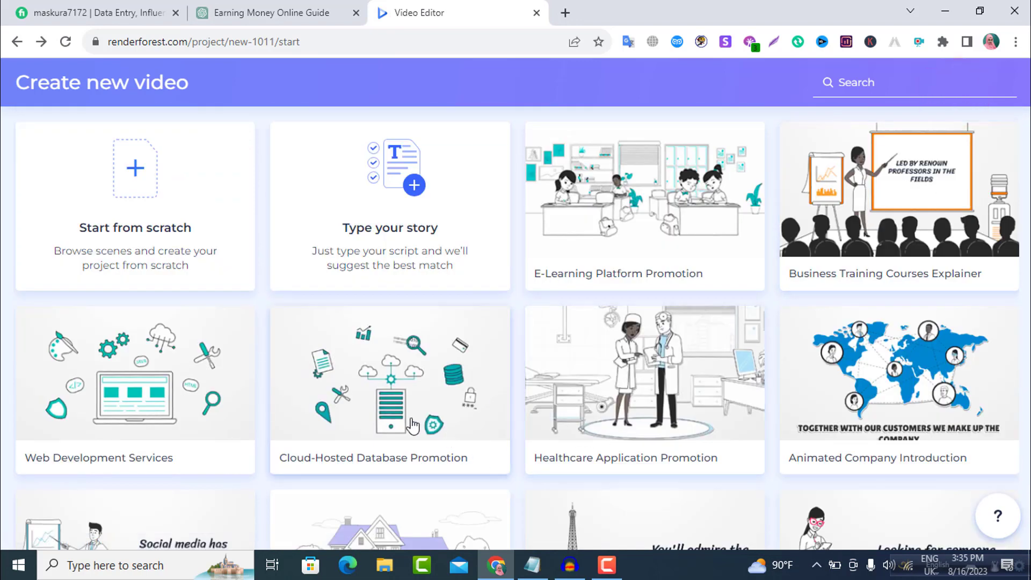
# Start the video project from scratch and look through the Casual Male Characters scenes.
pyautogui.click(127, 189)
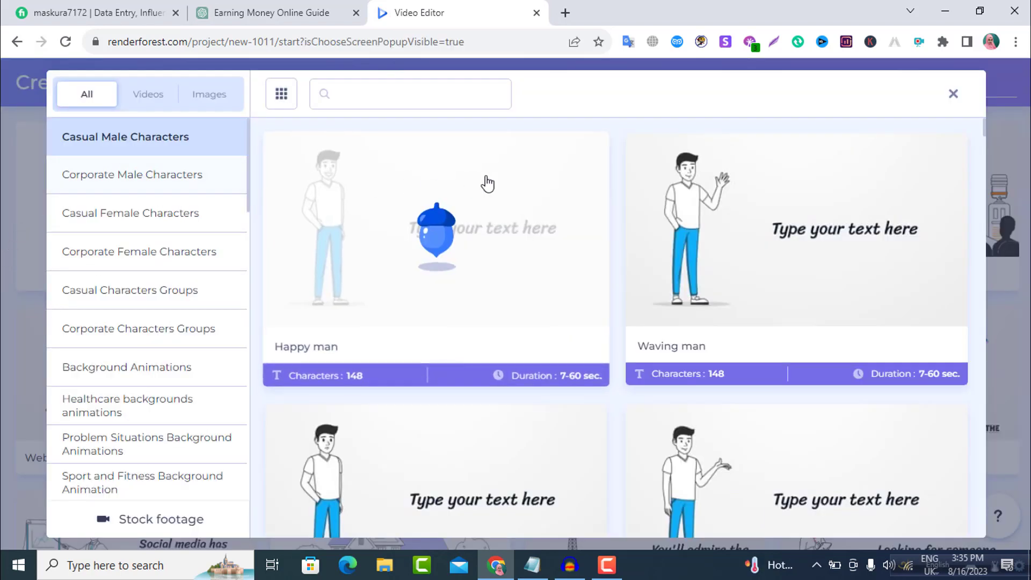
pyautogui.scroll(-3, 722, 383)
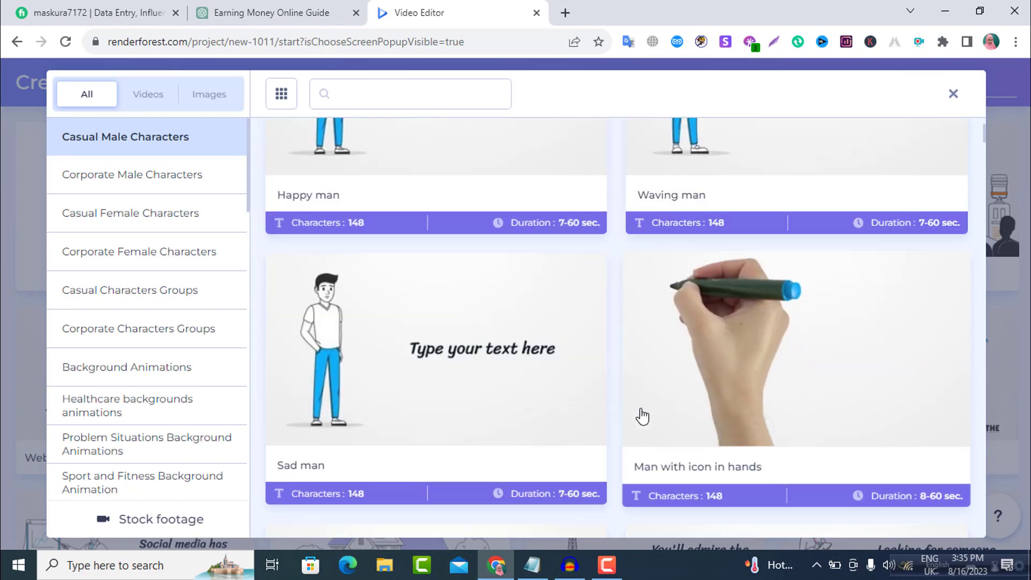
pyautogui.scroll(-6, 449, 394)
pyautogui.scroll(-3, 660, 387)
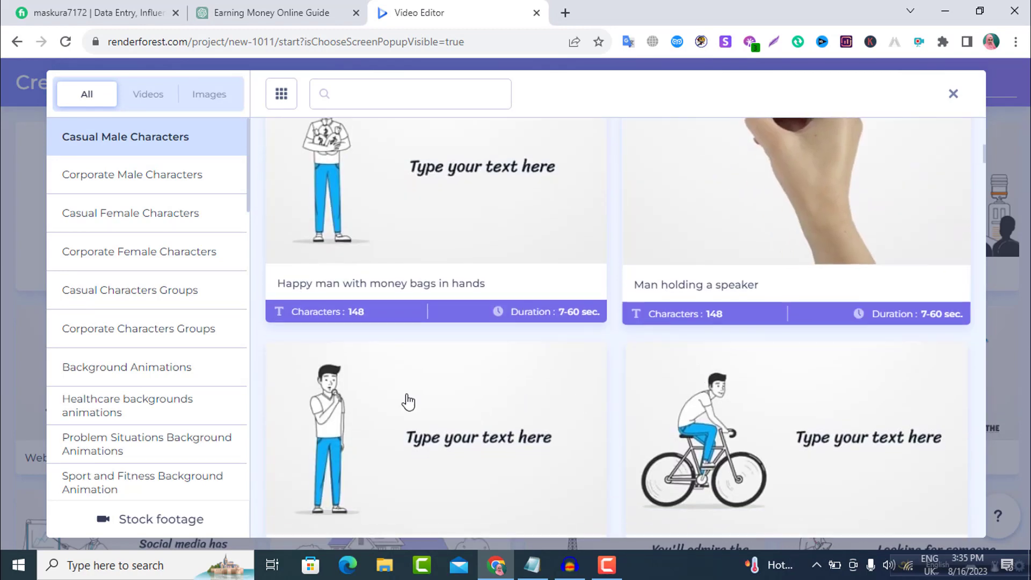
pyautogui.scroll(-3, 623, 401)
pyautogui.scroll(-3, 376, 450)
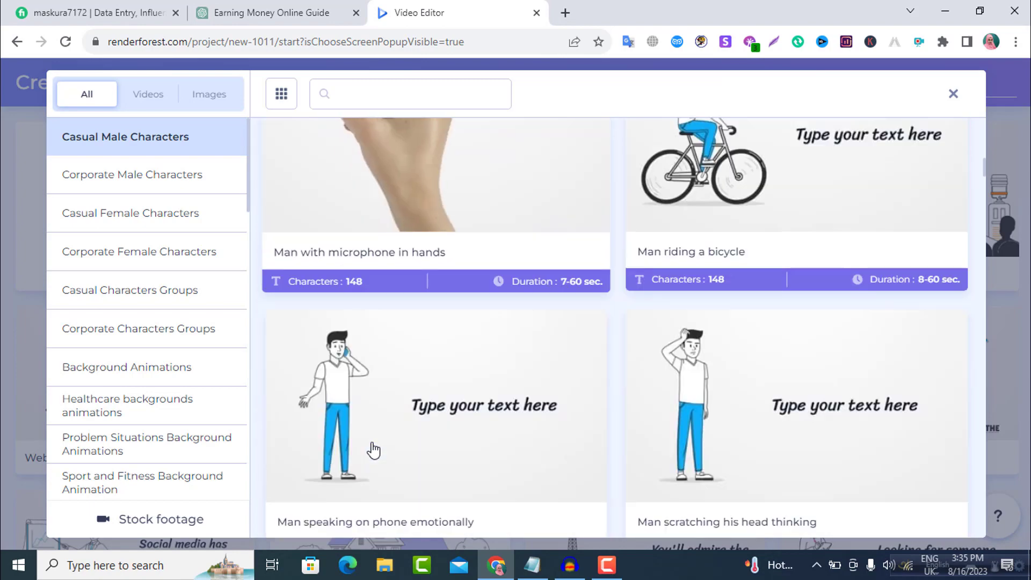
pyautogui.scroll(-6, 484, 410)
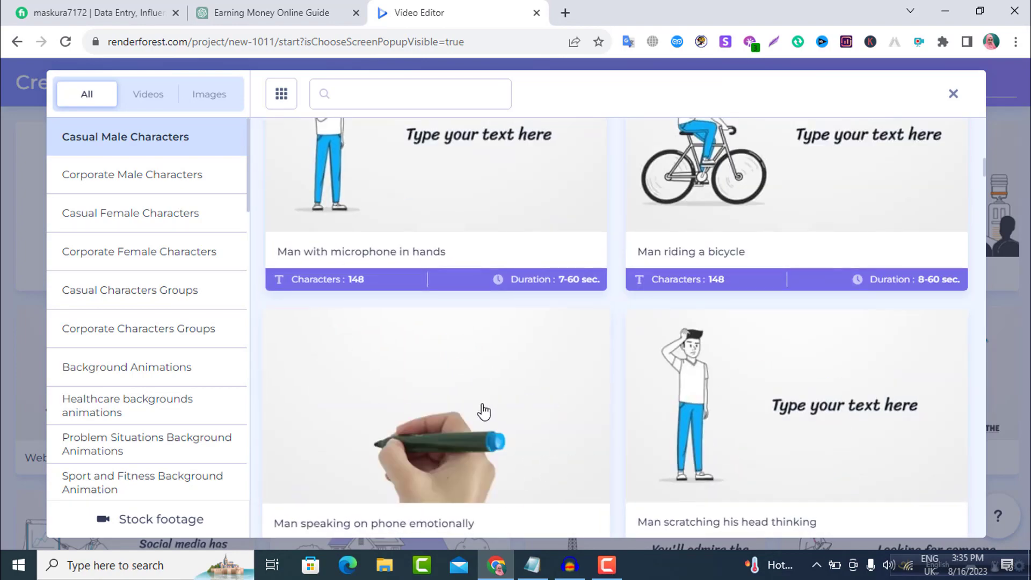
pyautogui.scroll(9, 484, 410)
pyautogui.scroll(14, 483, 411)
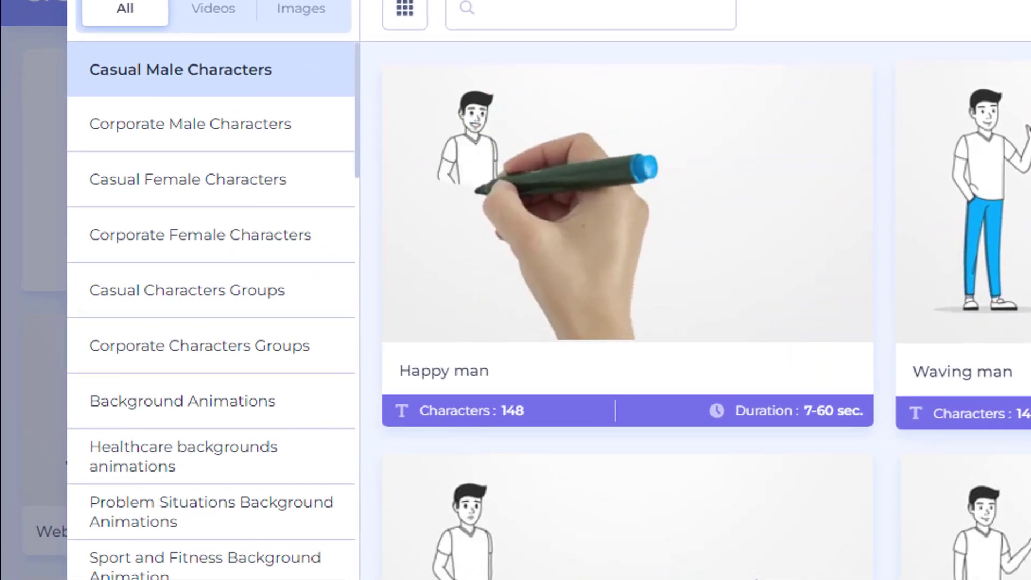
# View the scenes for Corporate Male Characters, Casual Female Characters and Casual Characters Groups, previewing the chess scene.
pyautogui.click(197, 132)
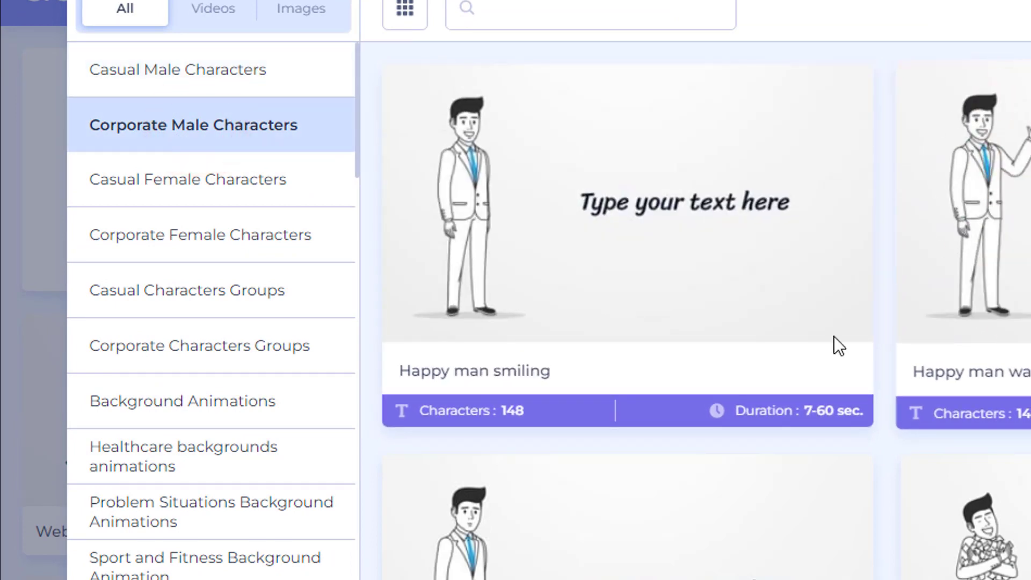
pyautogui.click(172, 170)
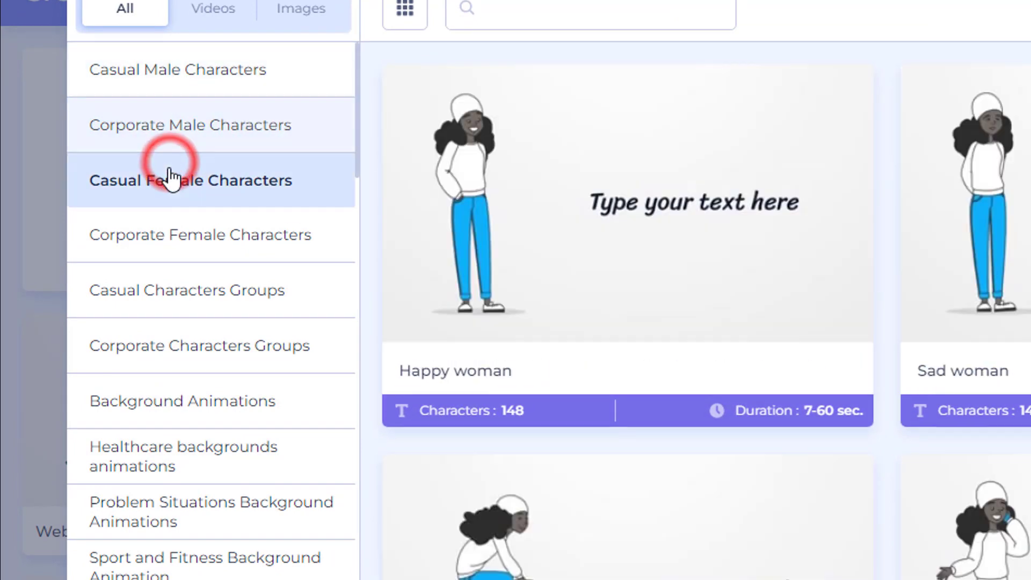
pyautogui.scroll(-1, 197, 279)
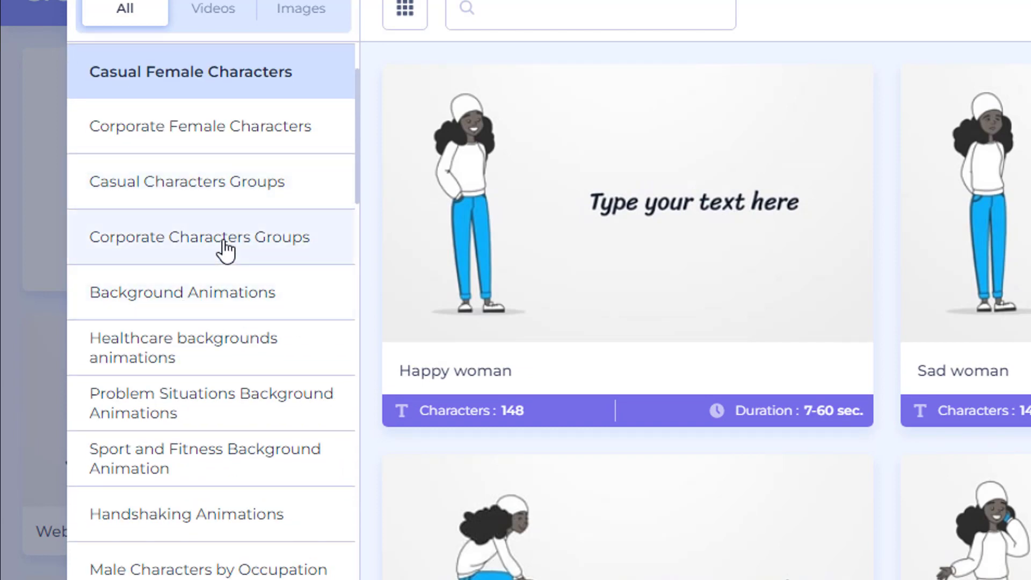
pyautogui.click(204, 201)
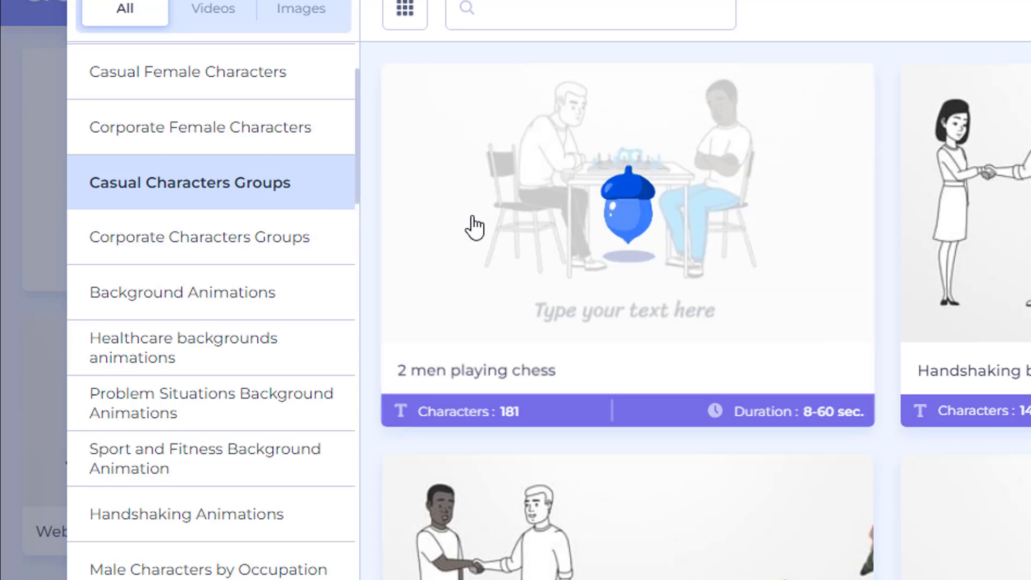
pyautogui.moveTo(670, 160)
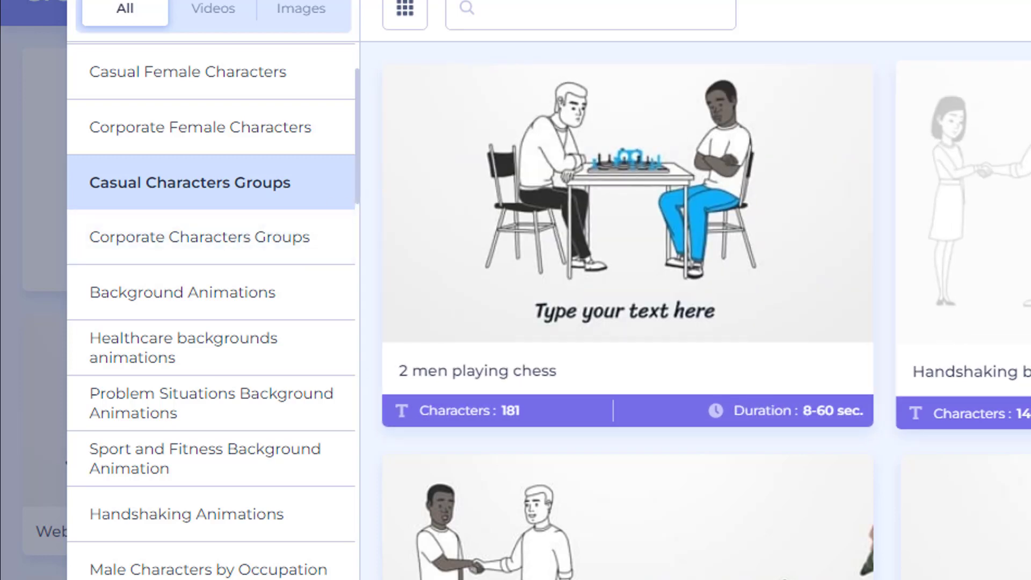
# View the scenes in the Healthcare backgrounds, Family Animations and Logo Animations categories.
pyautogui.scroll(-4, 134, 395)
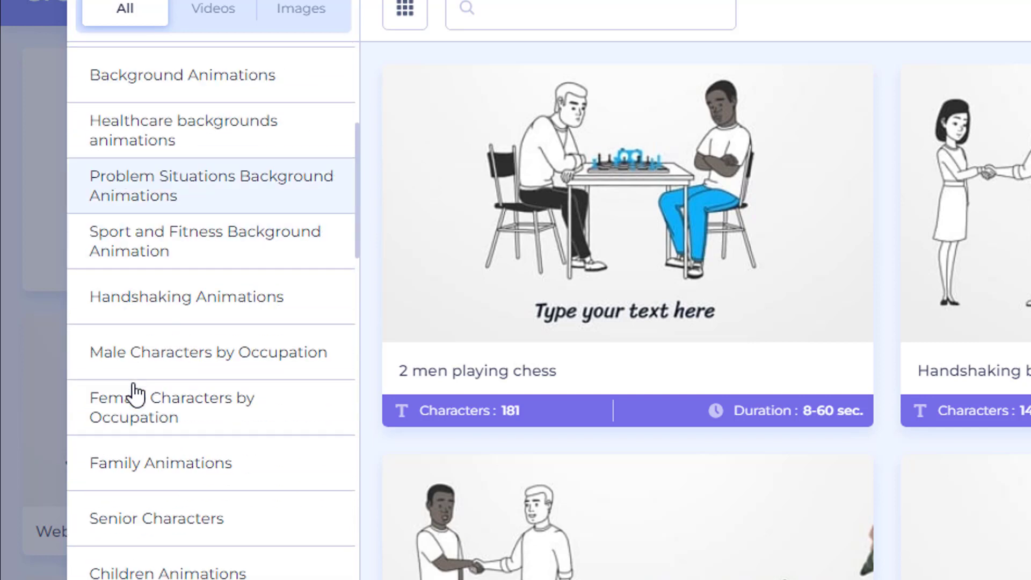
pyautogui.click(169, 140)
pyautogui.scroll(-2, 169, 241)
pyautogui.scroll(-2, 170, 241)
pyautogui.click(167, 244)
pyautogui.scroll(-2, 168, 248)
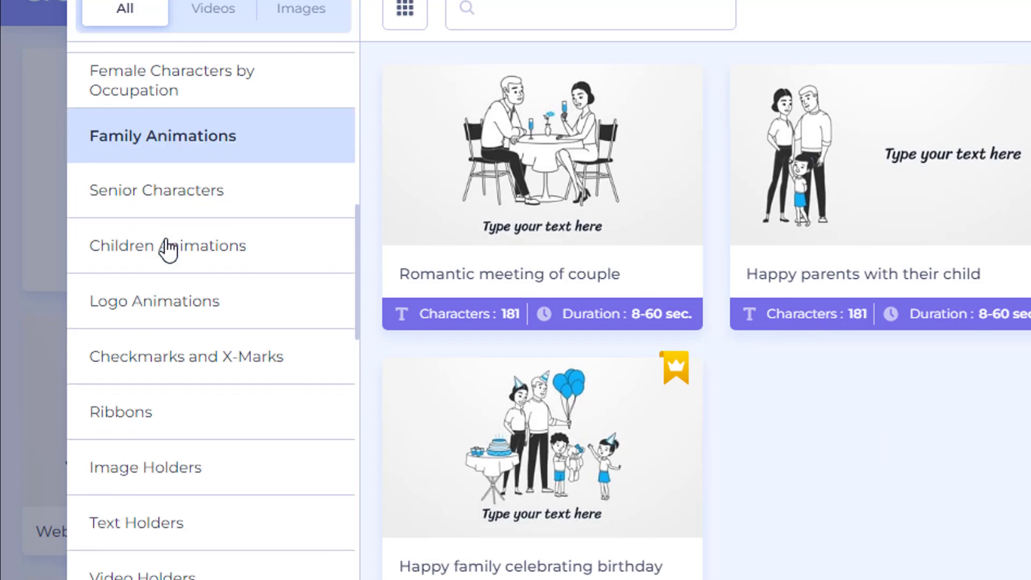
pyautogui.click(136, 319)
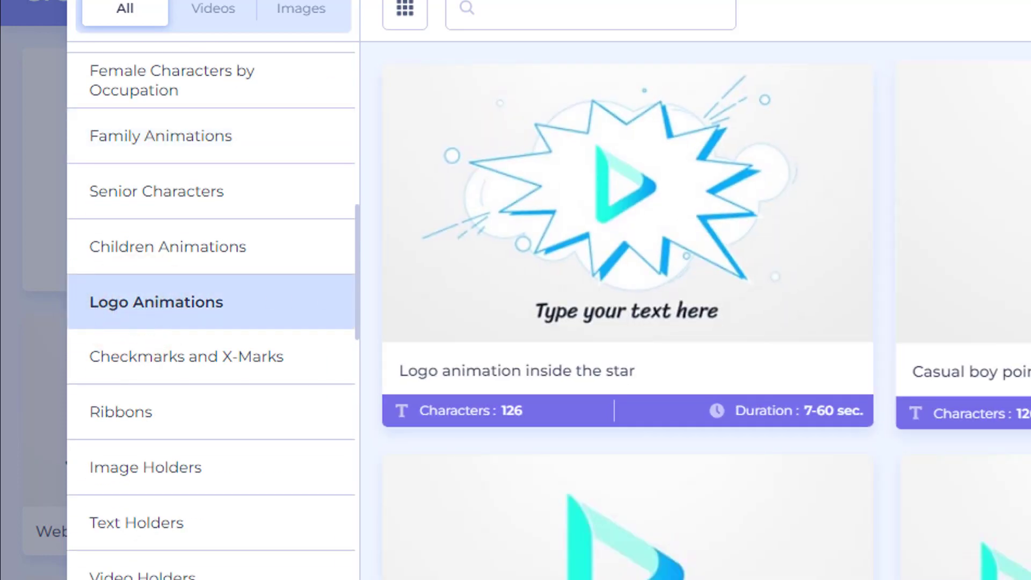
# Examine the Image Holders scenes and look over the remaining scene categories in the list.
pyautogui.click(123, 470)
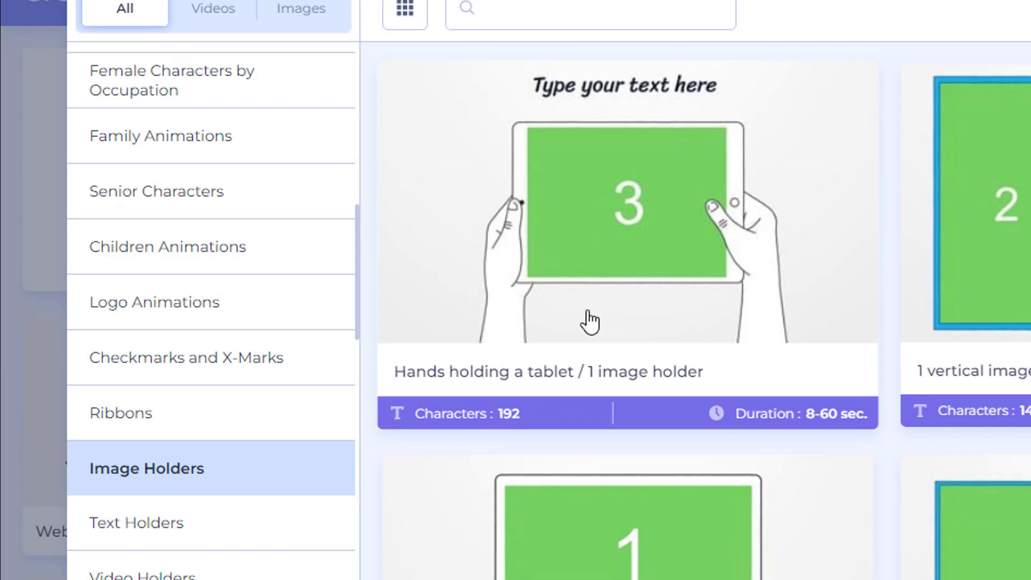
pyautogui.scroll(-2, 616, 248)
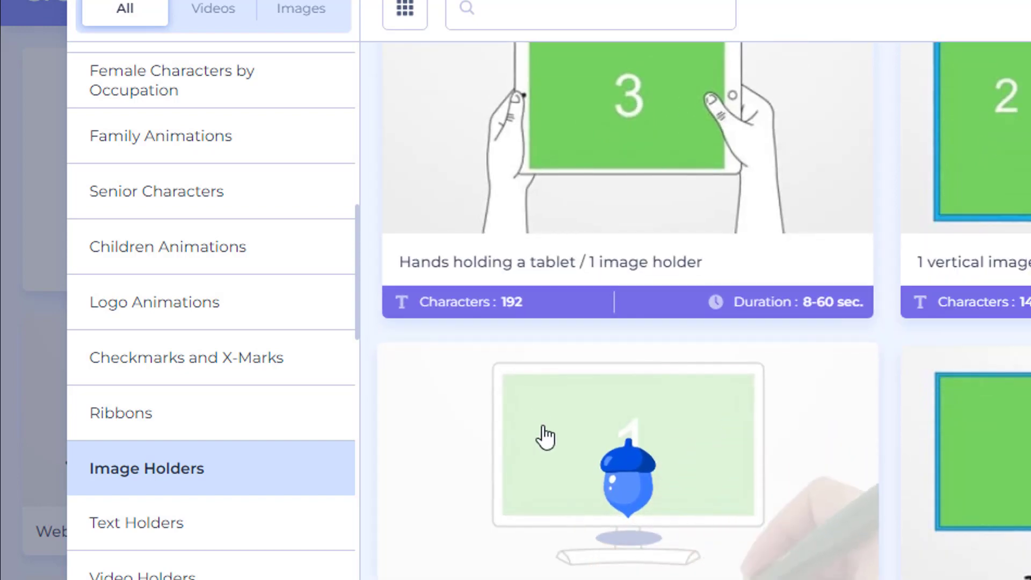
pyautogui.scroll(-5, 617, 545)
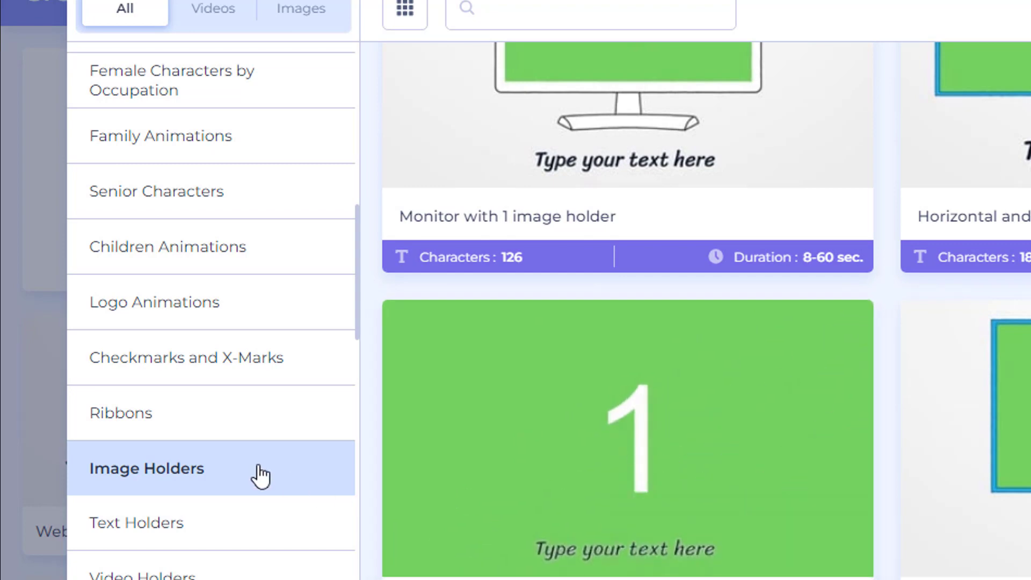
pyautogui.scroll(-3, 258, 480)
pyautogui.scroll(-7, 258, 480)
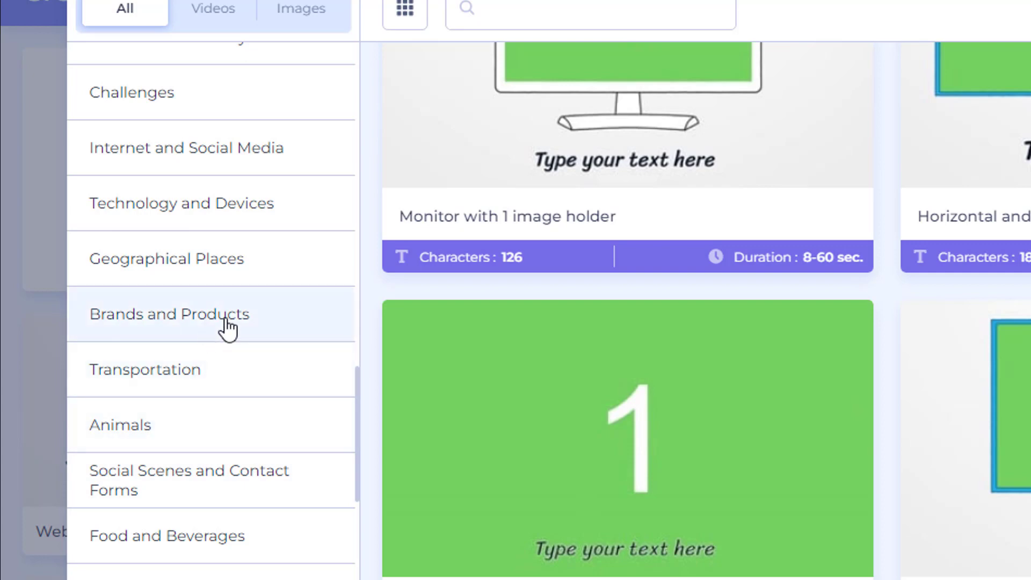
pyautogui.scroll(5, 230, 342)
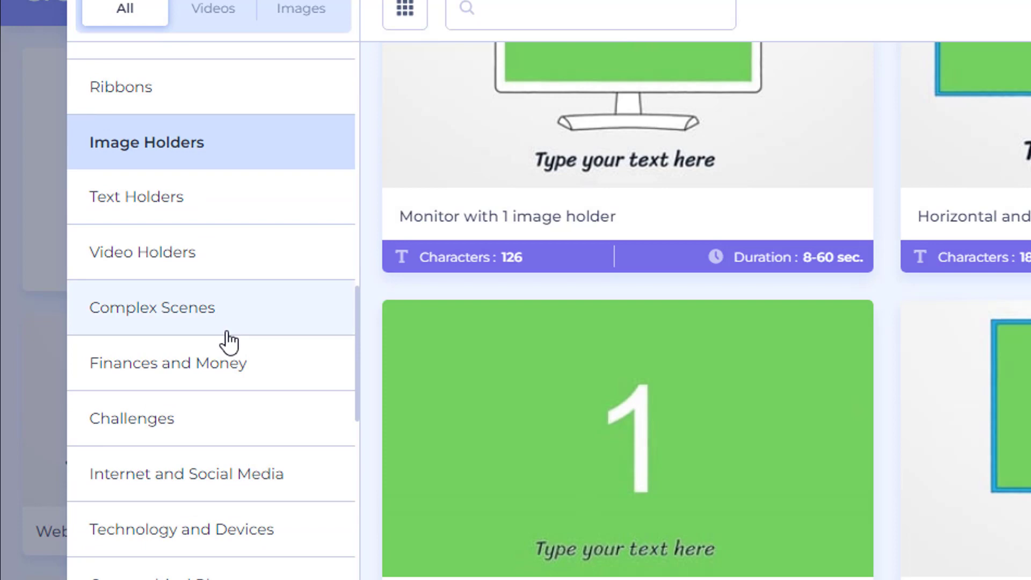
pyautogui.scroll(3, 228, 338)
pyautogui.scroll(7, 690, 325)
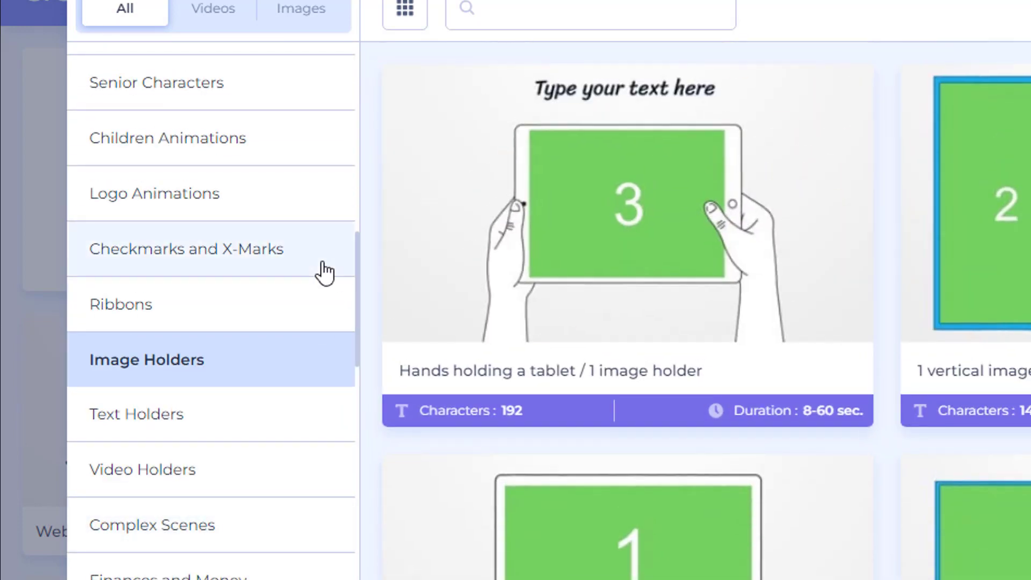
# Open the Casual Male Characters scenes, select the Waving man scene and clear the selection again.
pyautogui.scroll(1, 286, 236)
pyautogui.scroll(5, 284, 233)
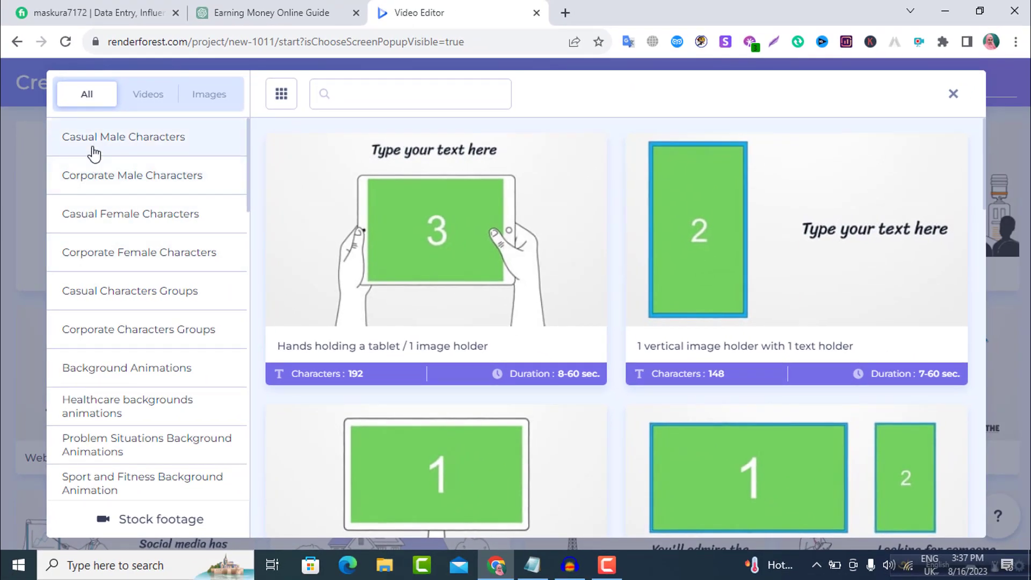
pyautogui.click(94, 152)
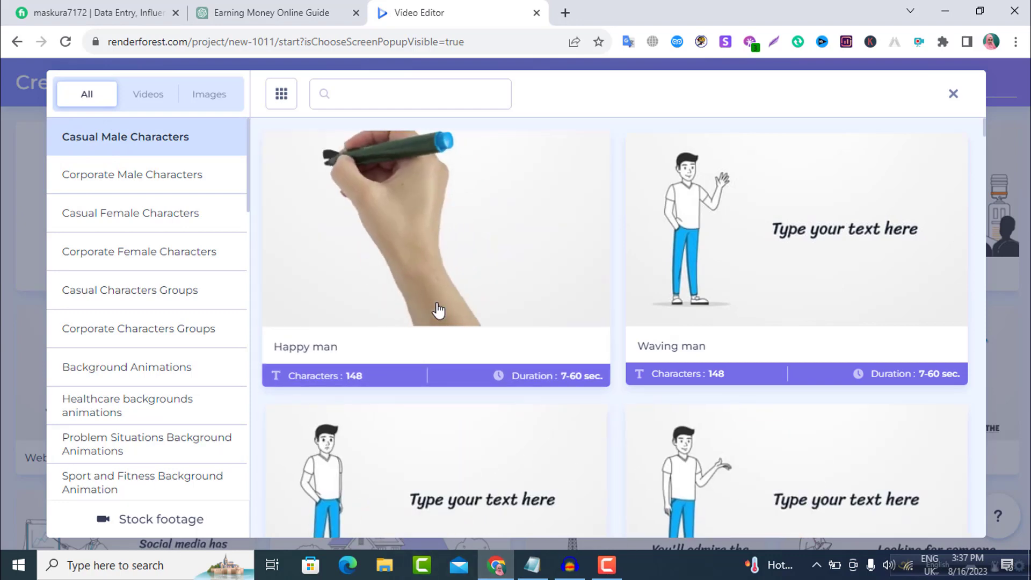
pyautogui.click(740, 222)
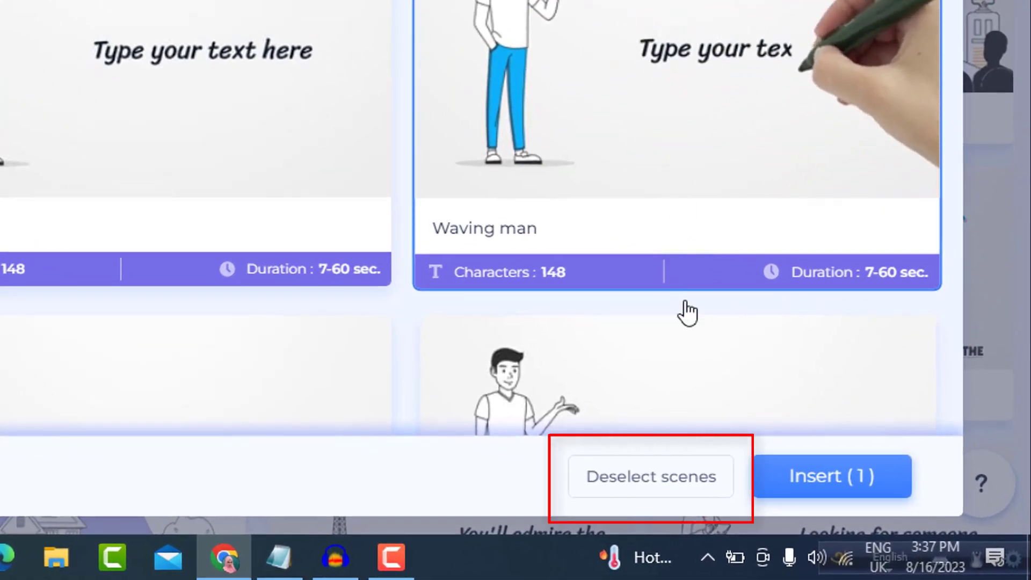
pyautogui.click(676, 486)
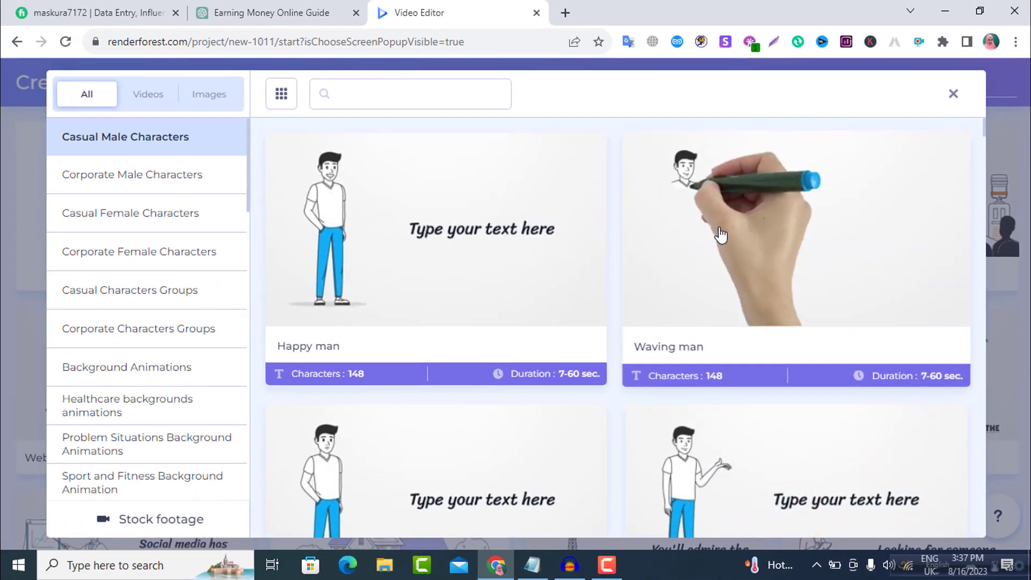
# Select the Waving man scene and the Happy man scene, in that order, and insert both into the project.
pyautogui.click(723, 239)
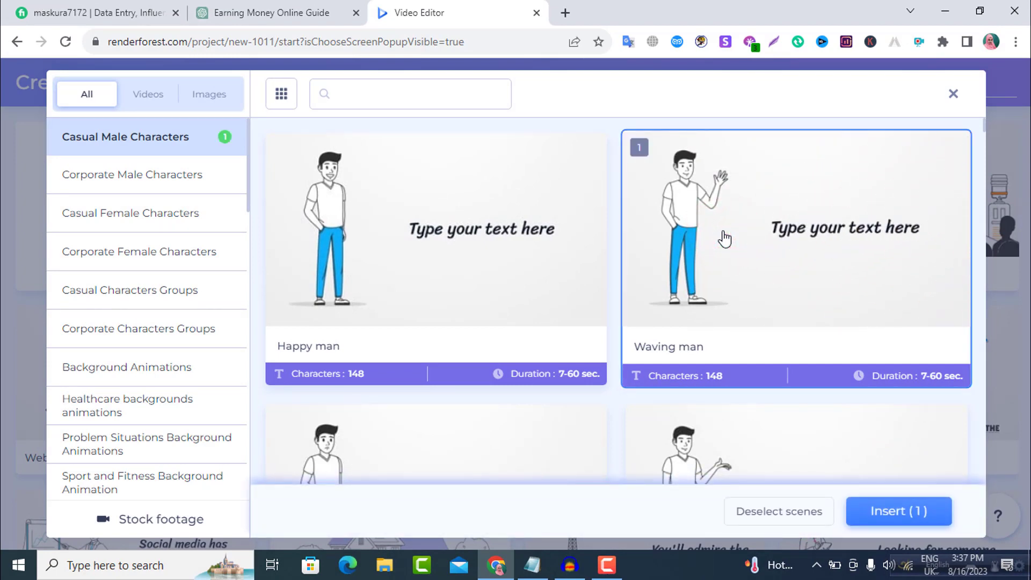
pyautogui.moveTo(471, 230)
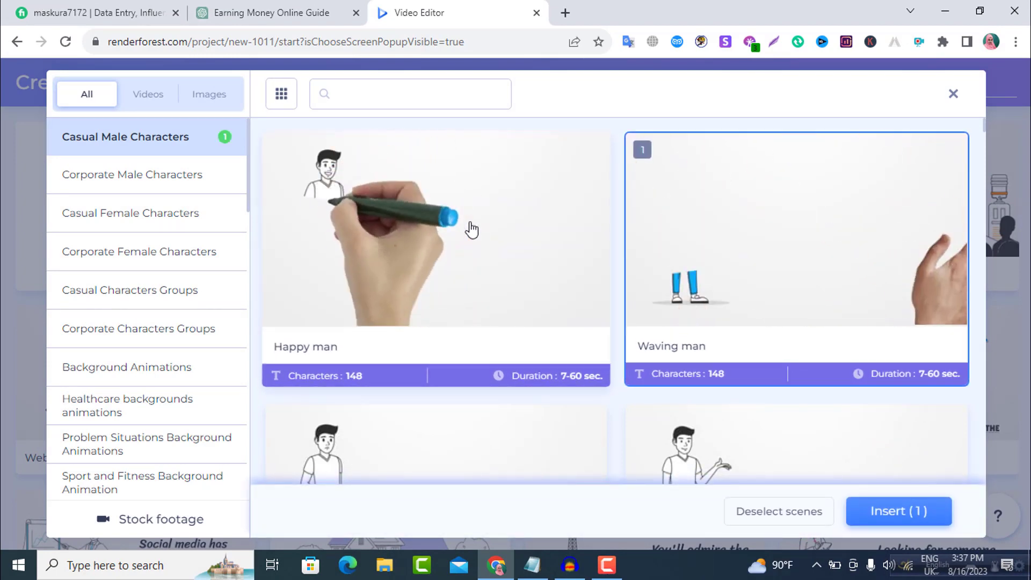
pyautogui.click(470, 229)
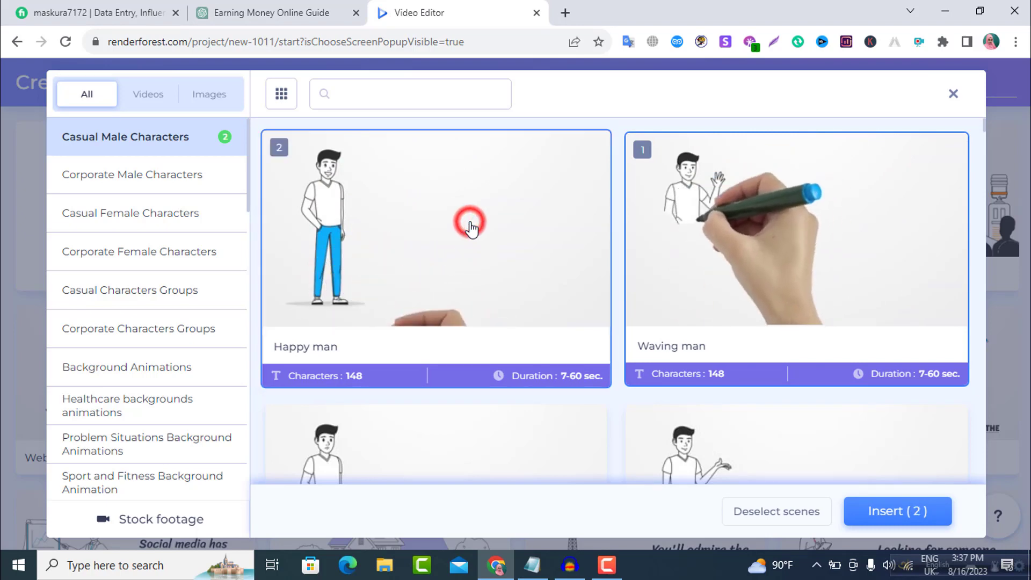
pyautogui.click(888, 515)
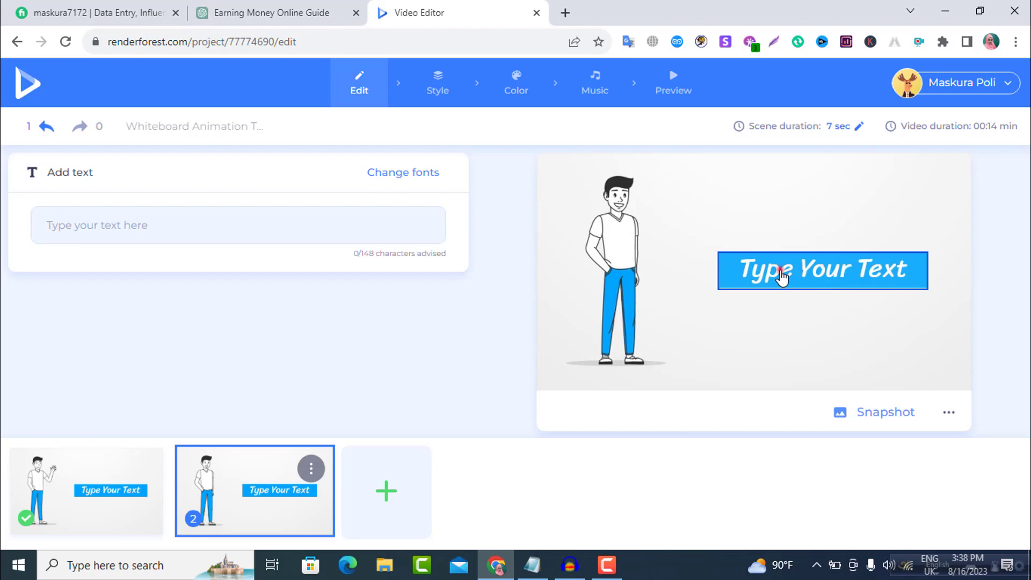
# Enter "Hello Everyone" as the text of the second scene, correcting the misspelled word, and save it.
pyautogui.click(782, 279)
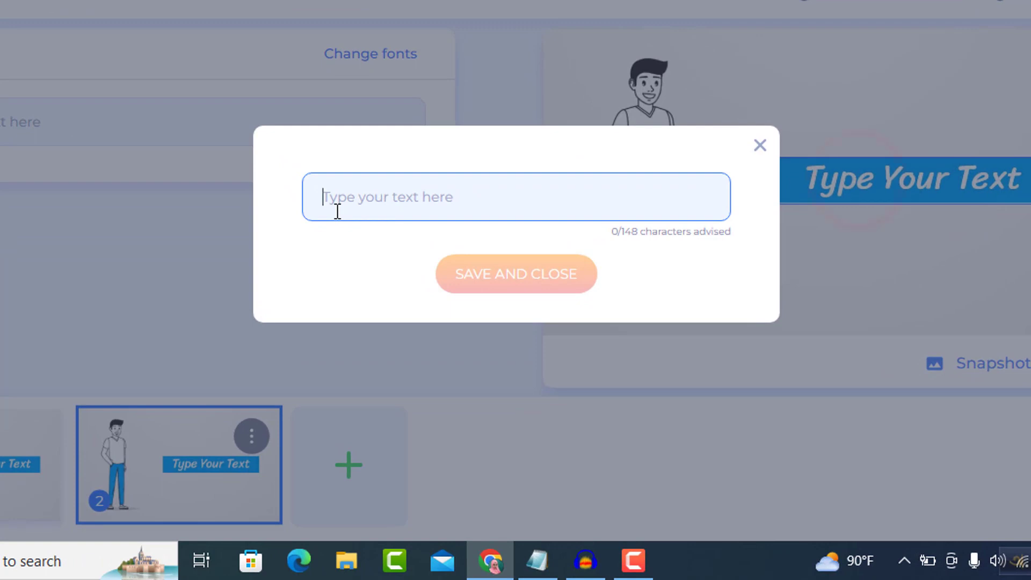
pyautogui.write('Hello ')
pyautogui.write('Evreyone')
pyautogui.rightClick(392, 208)
pyautogui.click(429, 1)
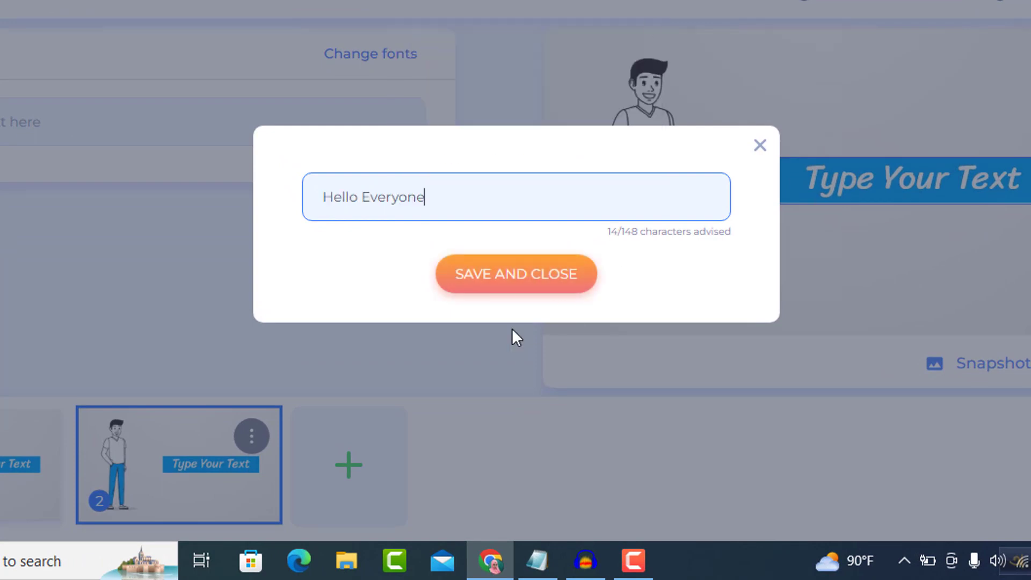
pyautogui.click(521, 290)
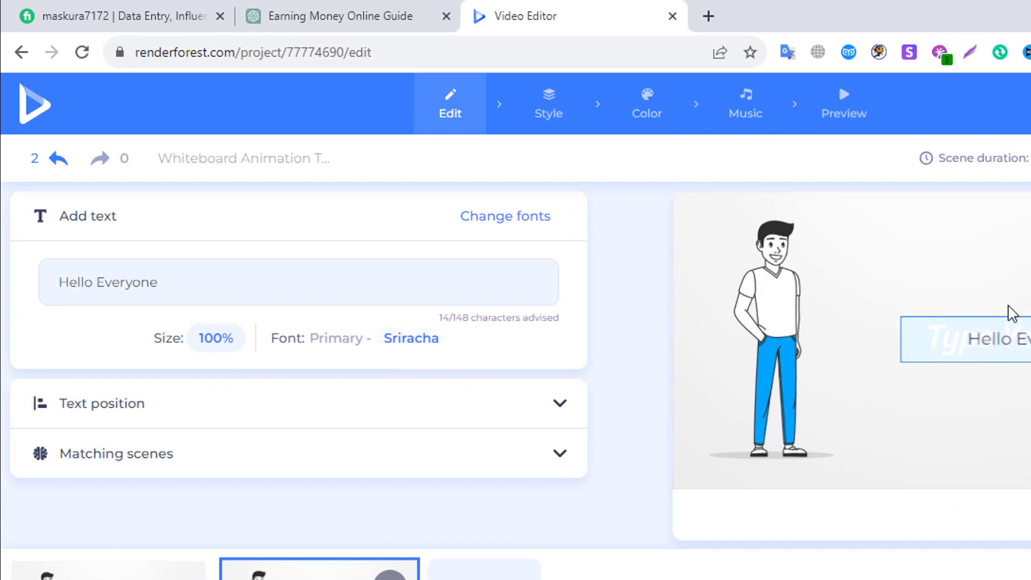
# Set the font scale of the second scene's "Hello Everyone" text to 200 %.
pyautogui.click(1022, 339)
pyautogui.click(883, 290)
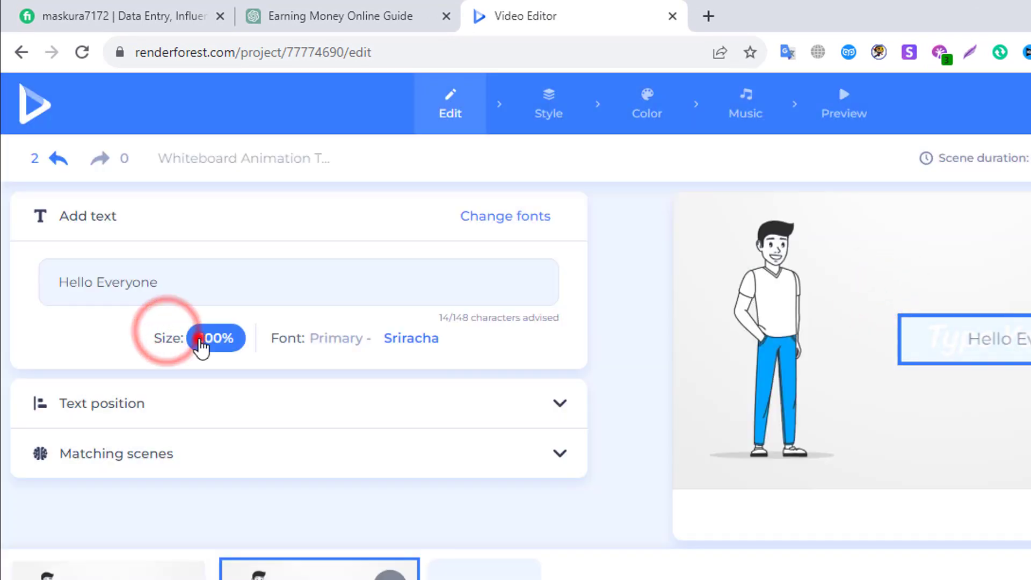
pyautogui.click(200, 339)
pyautogui.moveTo(649, 403); pyautogui.dragTo(849, 402)
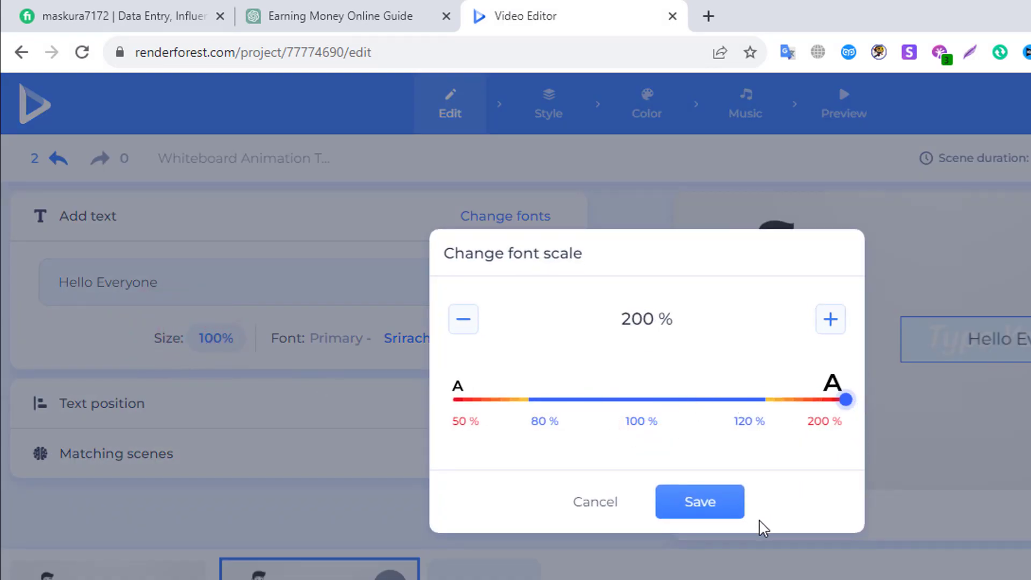
pyautogui.click(700, 502)
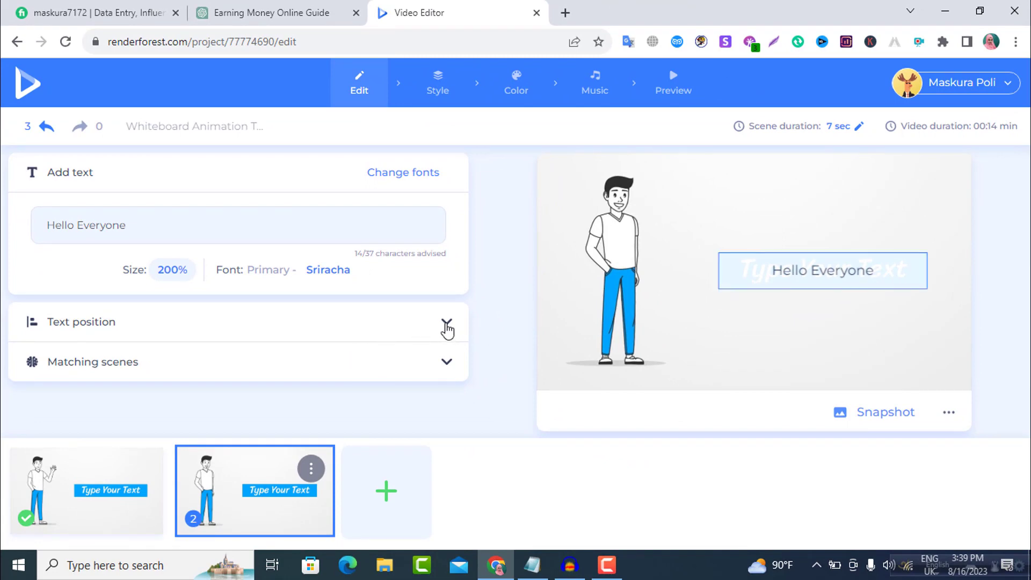
# Set the second scene's text position to Text on the right.
pyautogui.click(446, 324)
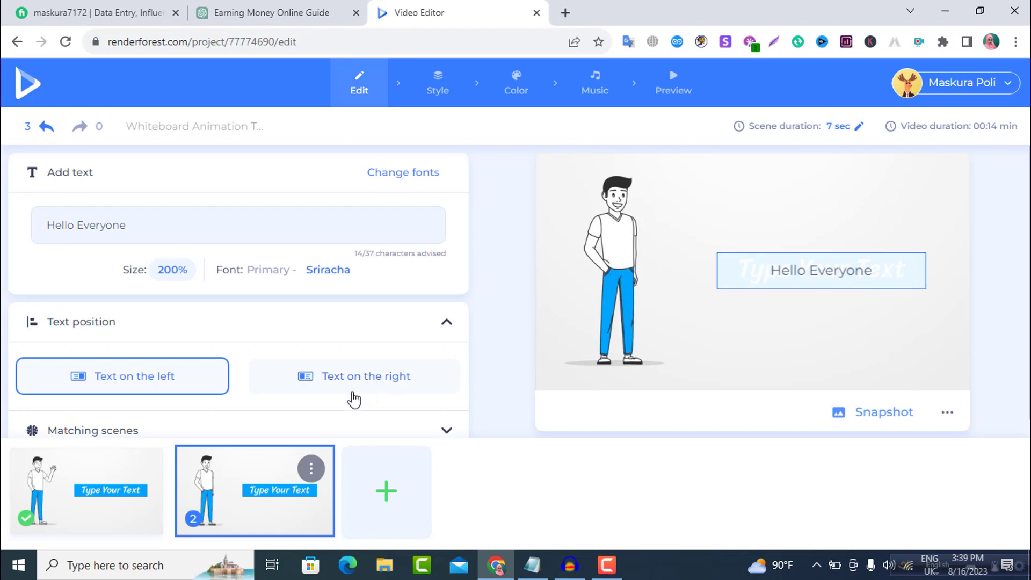
pyautogui.click(354, 385)
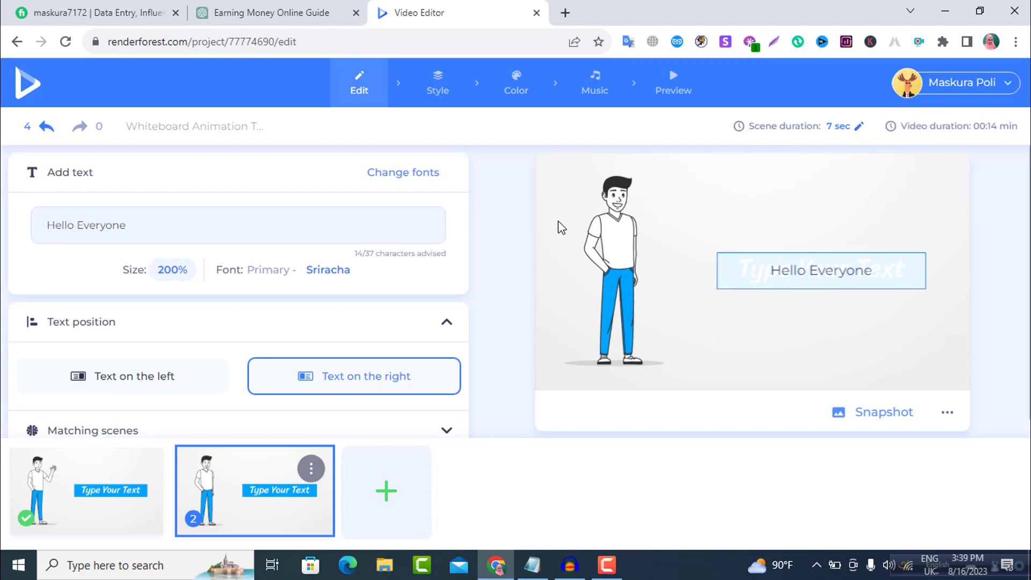
pyautogui.click(695, 223)
pyautogui.click(274, 510)
# Replace the second scene's text with "welcome to my channel" and save it.
pyautogui.click(822, 285)
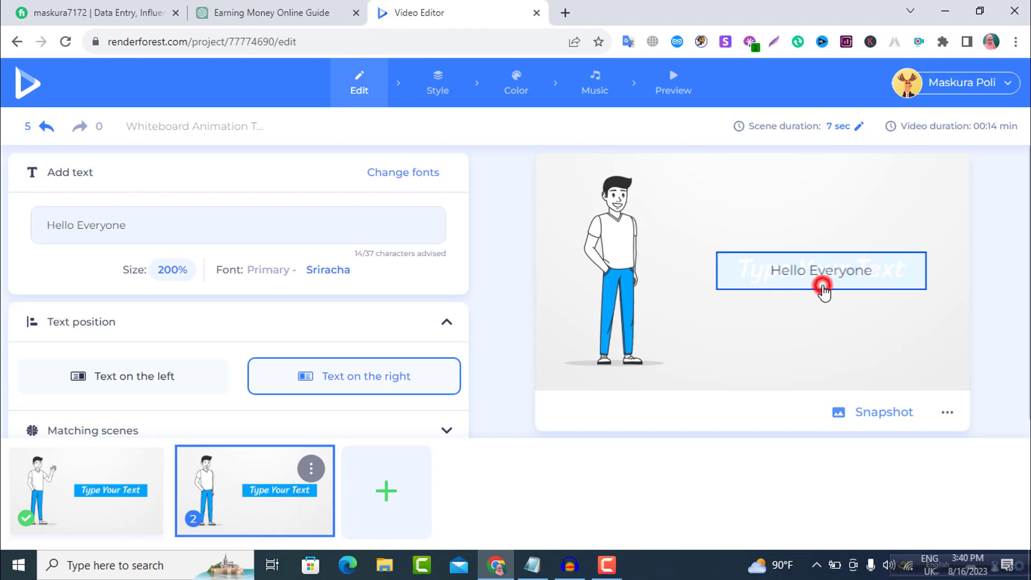
pyautogui.moveTo(461, 273); pyautogui.dragTo(287, 272)
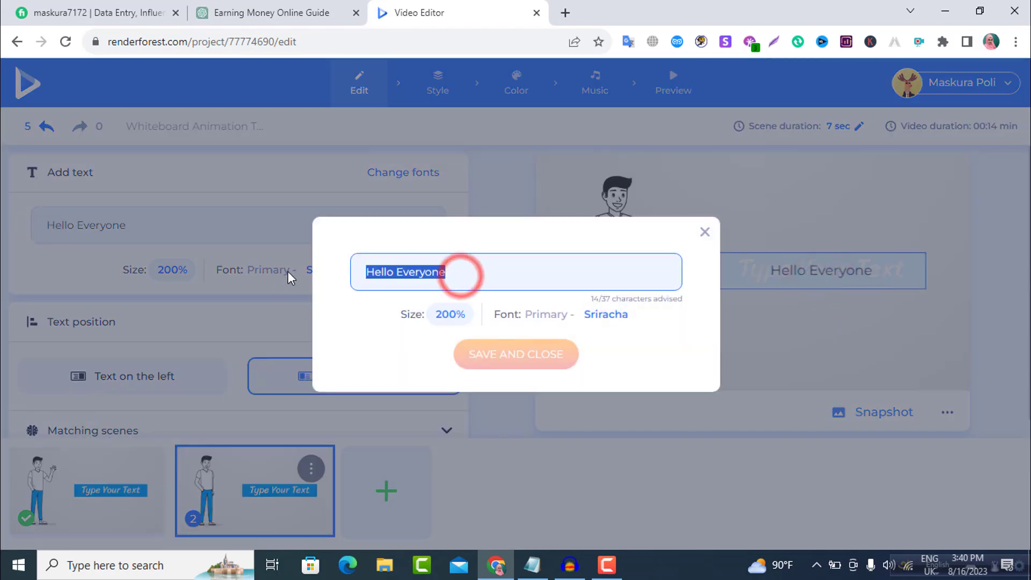
pyautogui.press('BackSpace')
pyautogui.write('welcome to my channel')
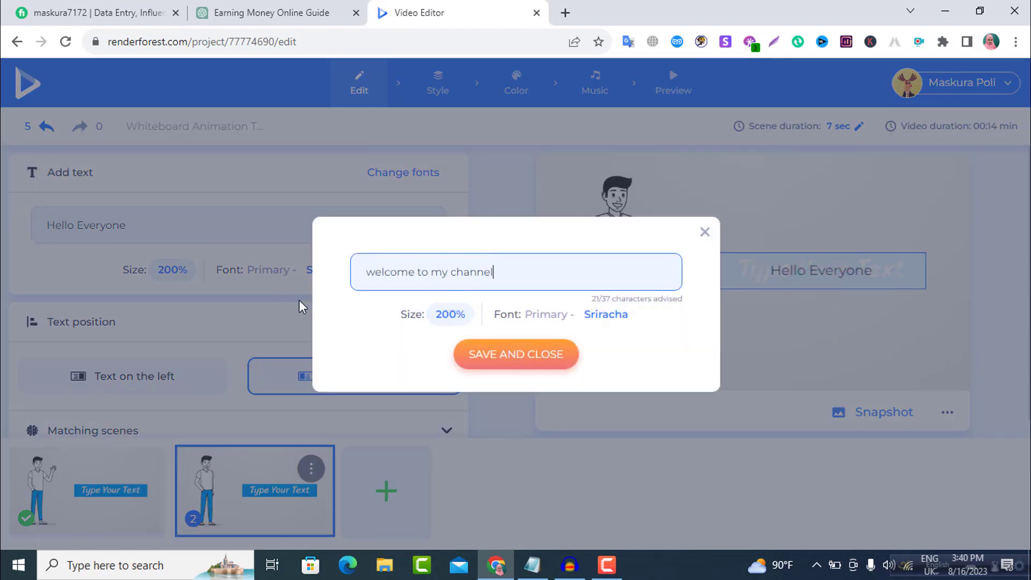
pyautogui.click(489, 359)
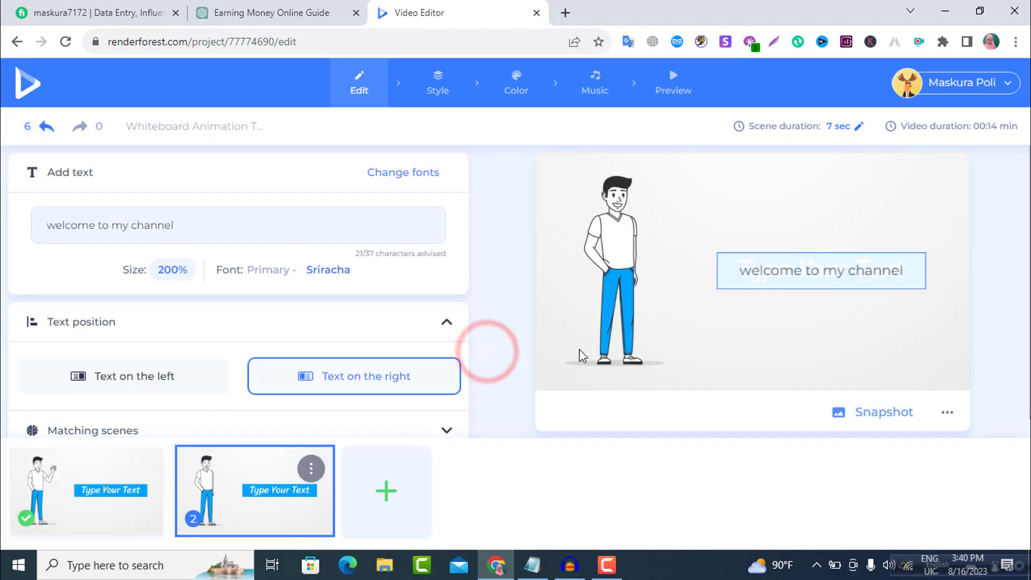
# View the matching scenes suggested for the first scene with the waving man.
pyautogui.click(791, 272)
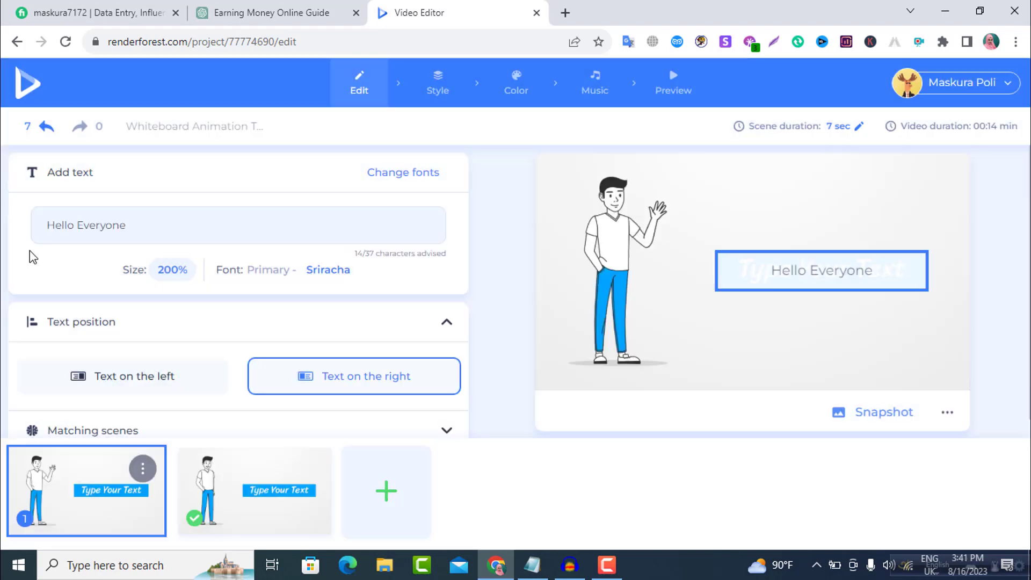
pyautogui.scroll(-1, 772, 270)
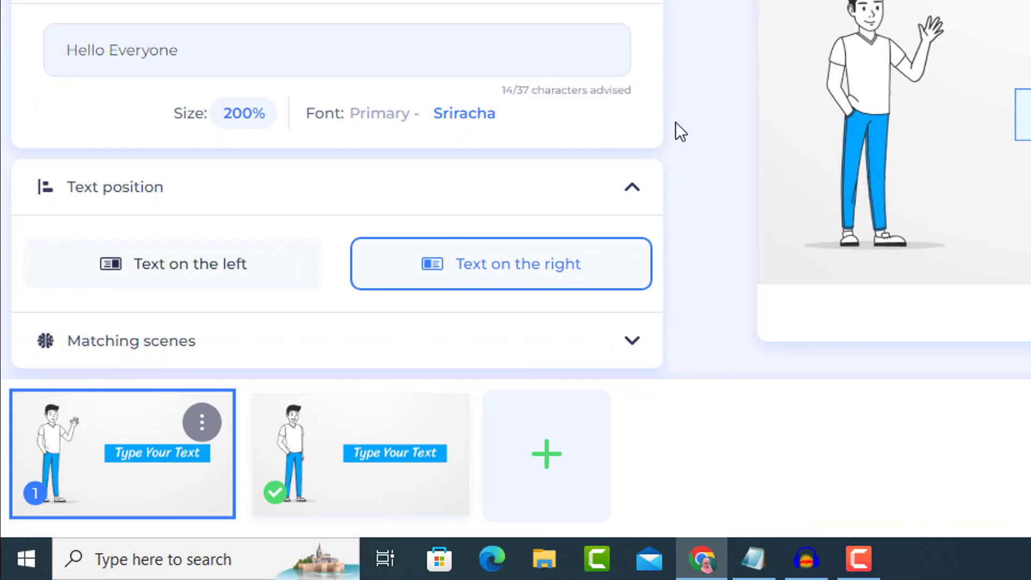
pyautogui.click(629, 344)
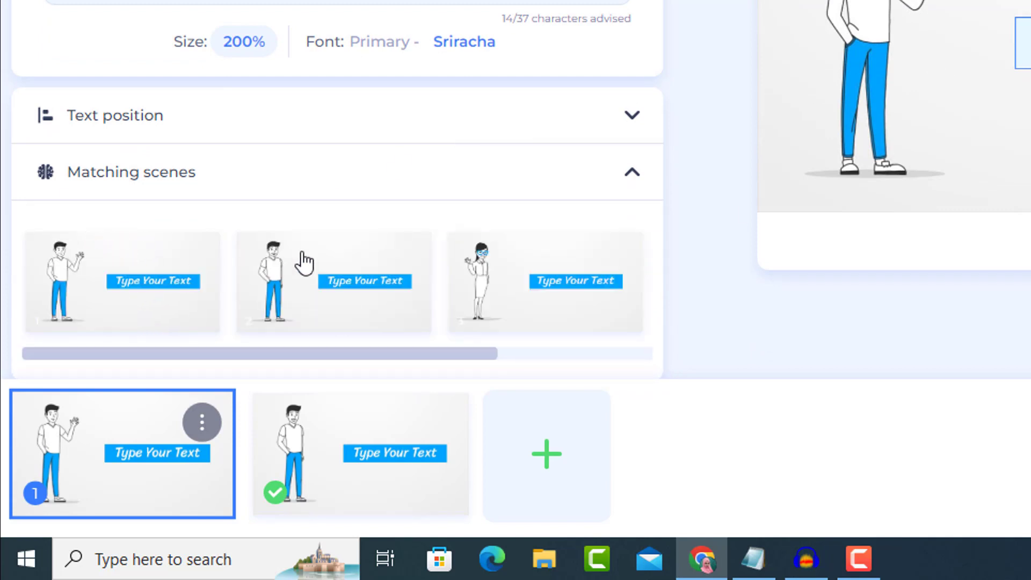
pyautogui.scroll(-1, 559, 301)
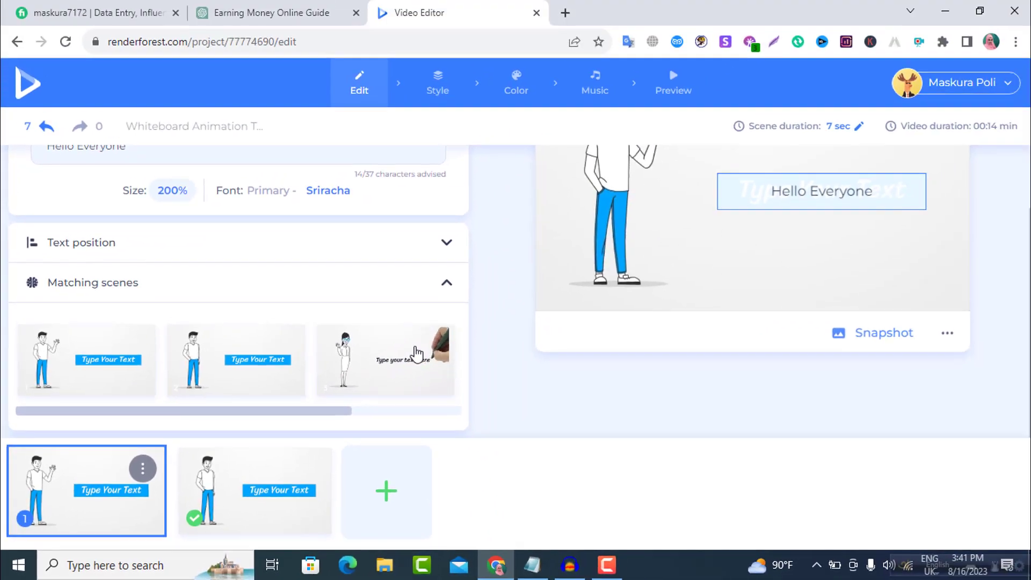
pyautogui.scroll(3, 460, 328)
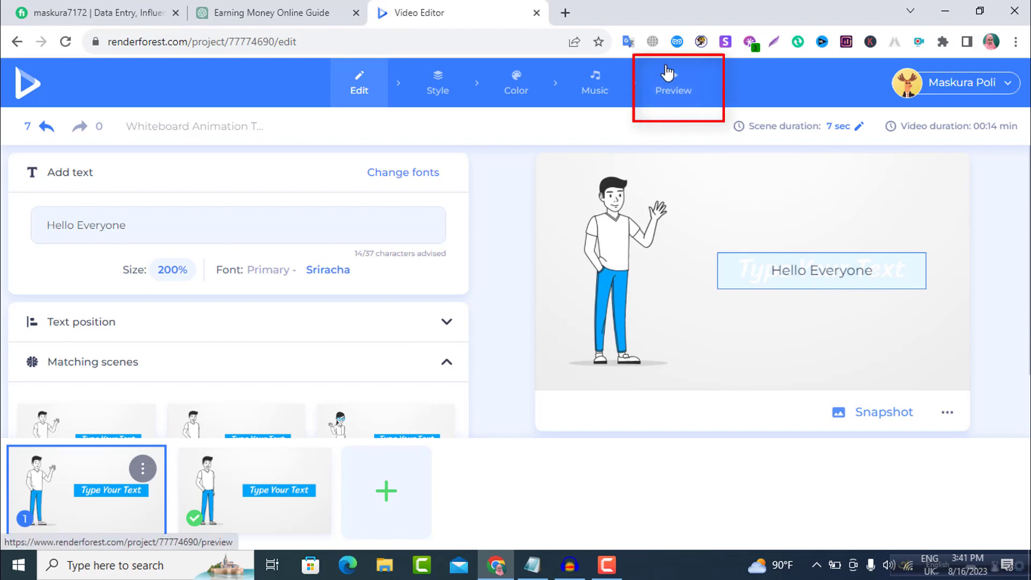
# Export the video with Fast Preview, skipping the suggested music, and play the rendered result.
pyautogui.click(675, 83)
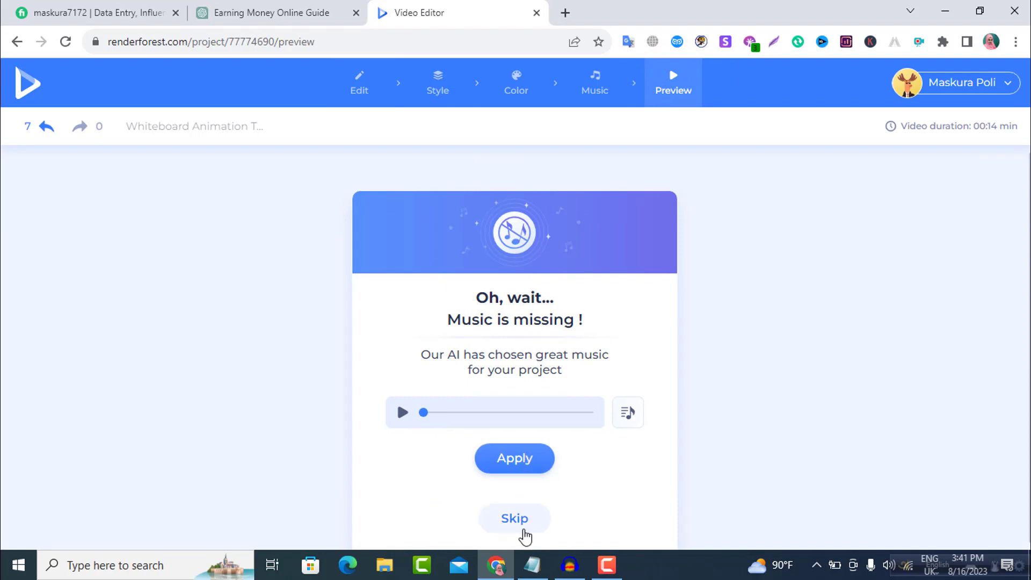
pyautogui.click(514, 518)
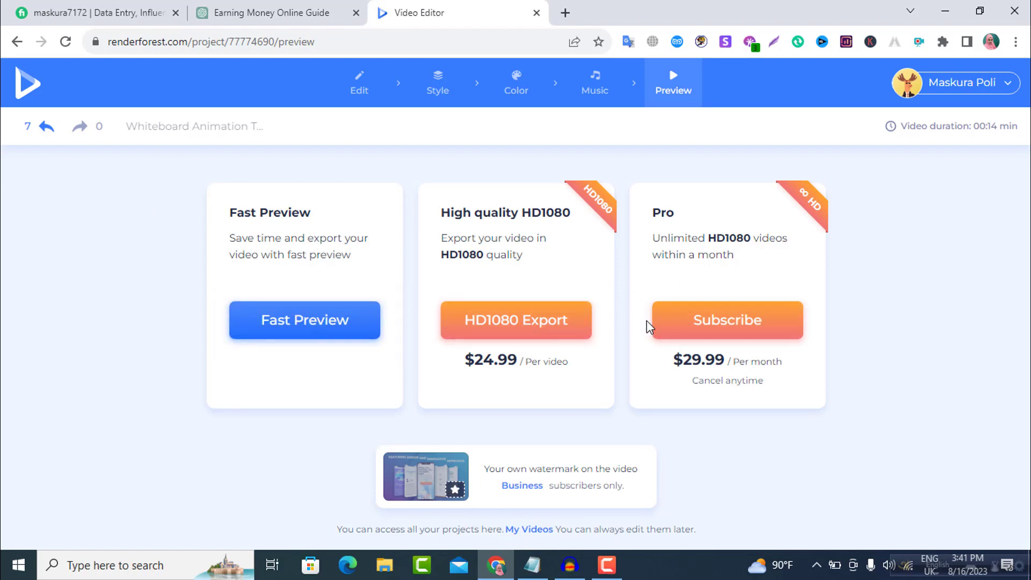
pyautogui.click(313, 320)
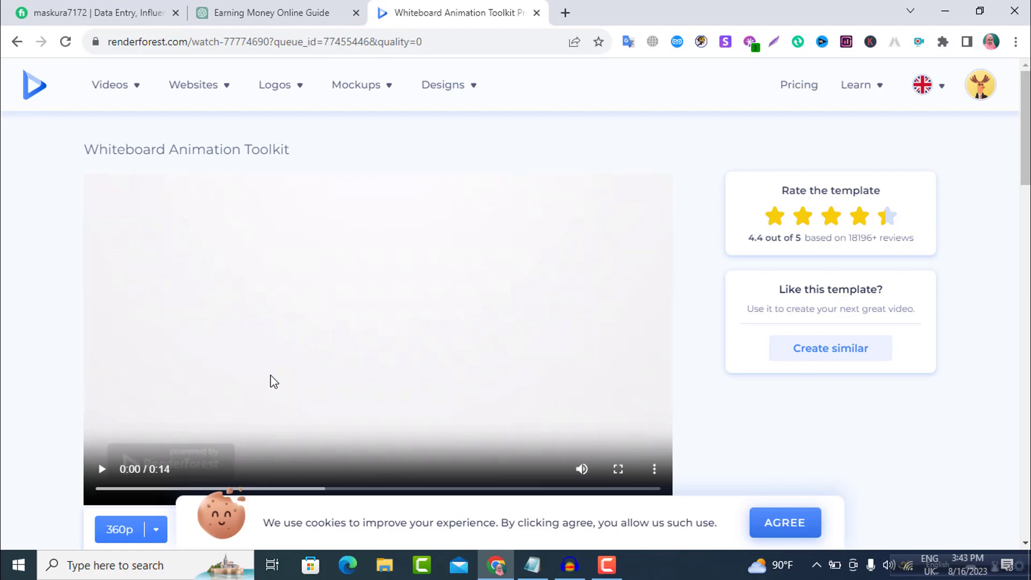
pyautogui.click(102, 469)
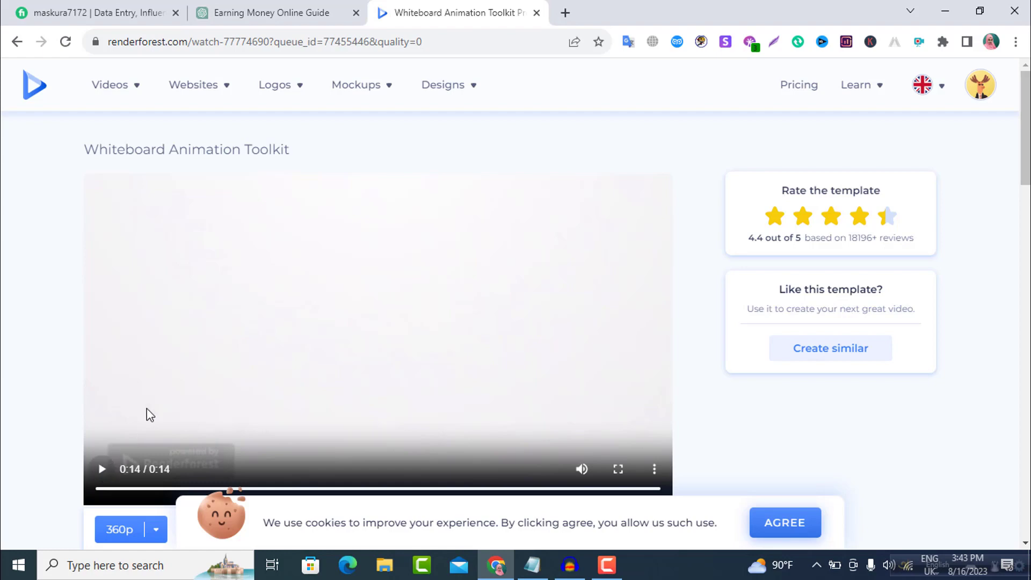
# Return to the video templates and start a new project from the Whiteboard Animation Toolkit.
pyautogui.scroll(-4, 146, 376)
pyautogui.scroll(1, 188, 321)
pyautogui.scroll(3, 188, 321)
pyautogui.moveTo(115, 90)
pyautogui.click(117, 136)
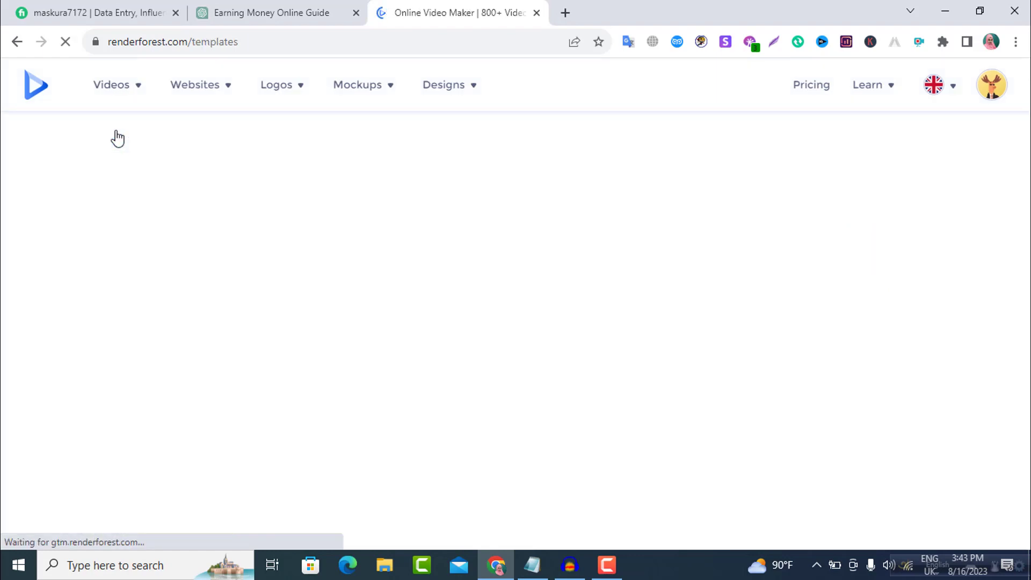
pyautogui.scroll(-5, 619, 385)
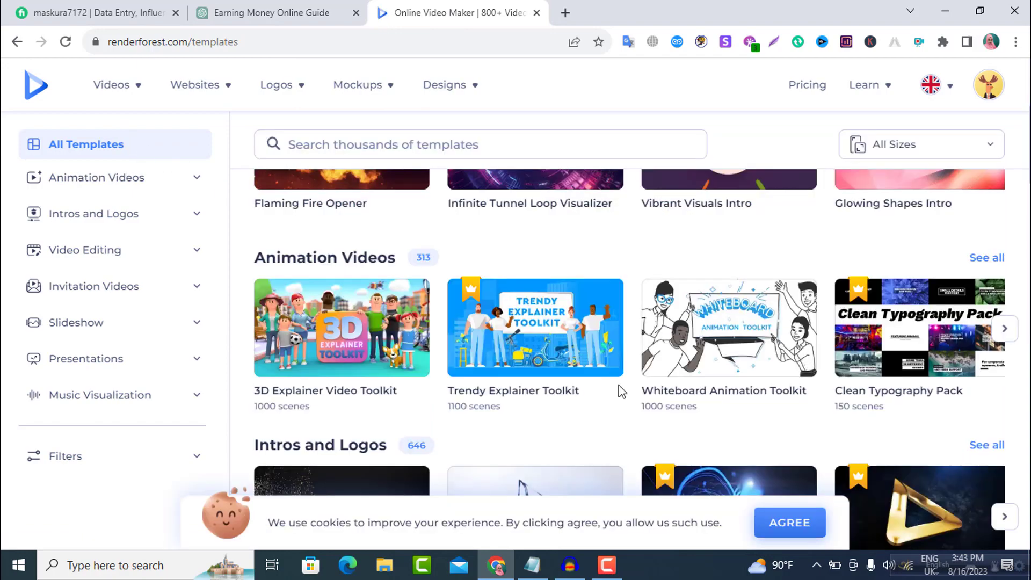
pyautogui.click(742, 346)
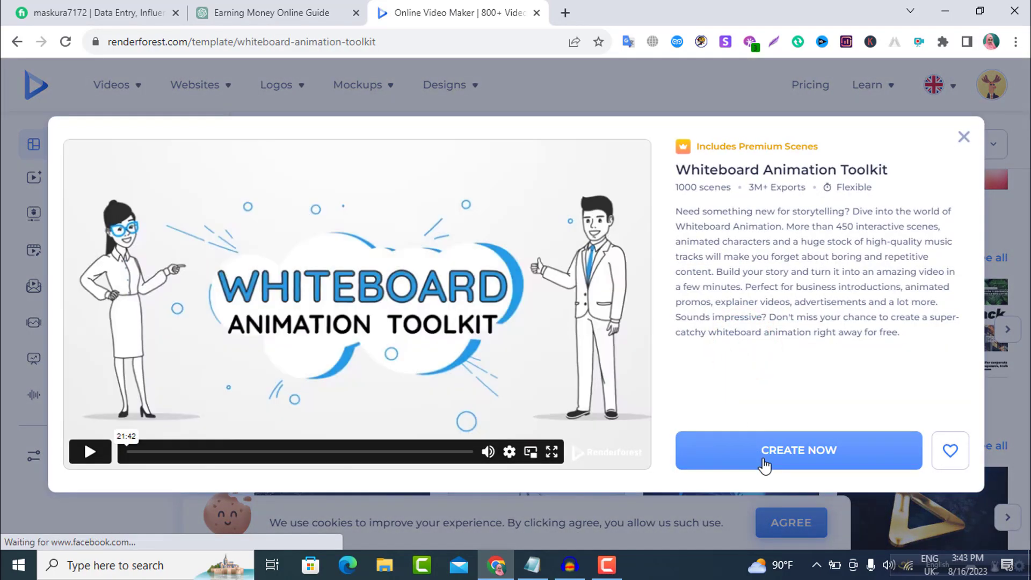
pyautogui.click(765, 460)
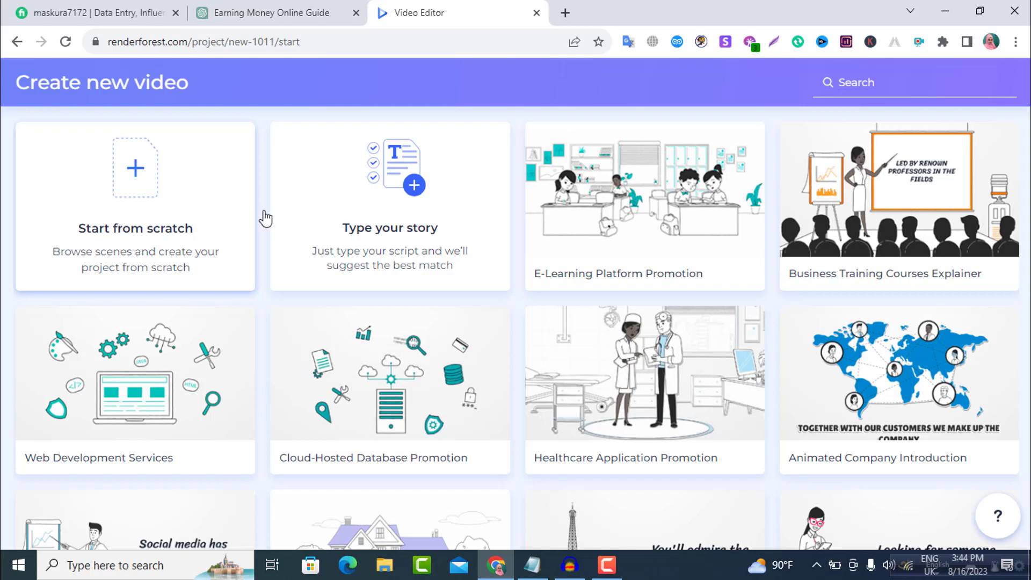
# Generate a project with Type your story from a two-sentence script about starting an e-commerce business and creating an online store.
pyautogui.click(392, 173)
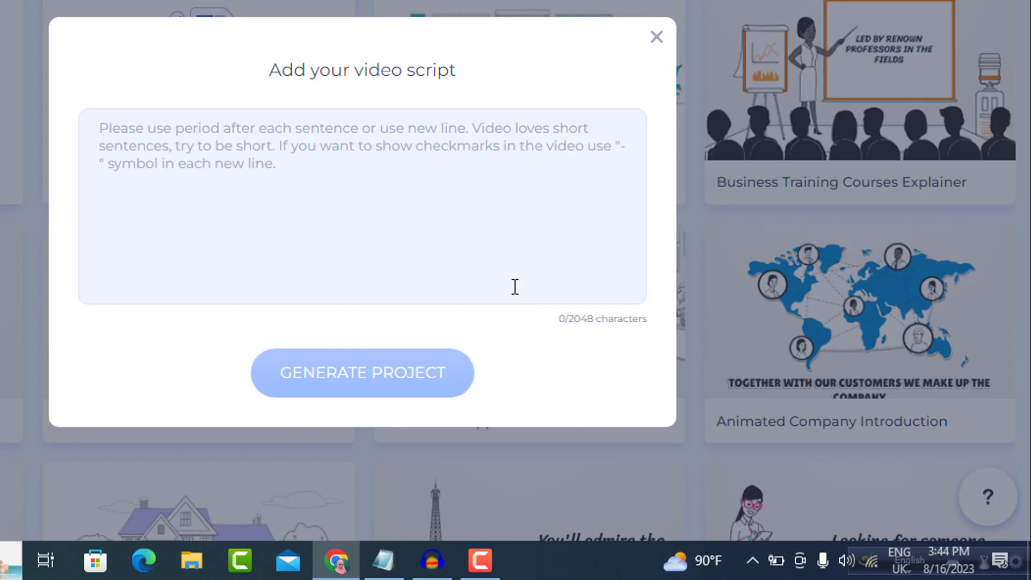
pyautogui.click(153, 143)
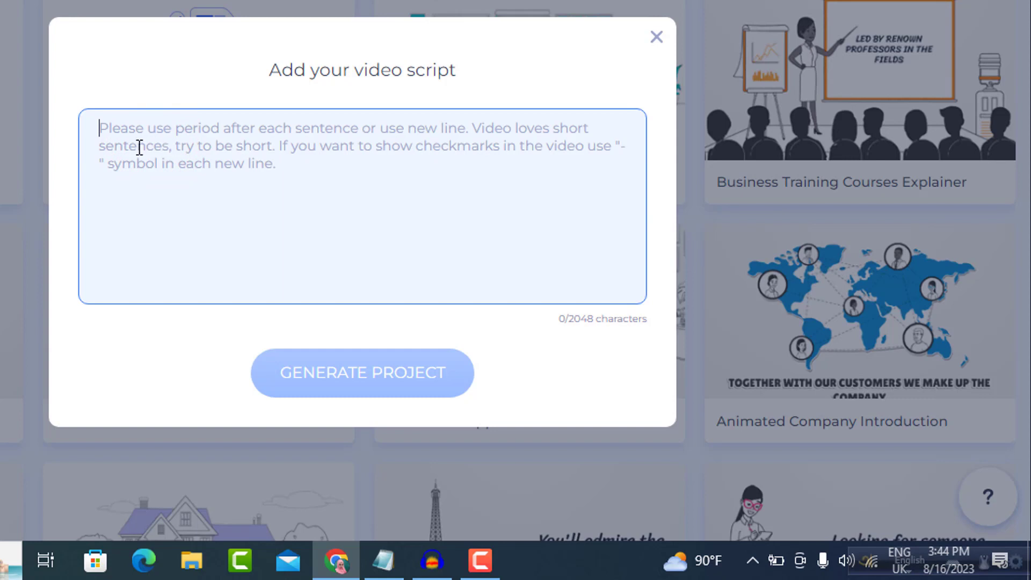
pyautogui.write('Starting an e-commerce business is a powerful way to harness the potential of the internet. By creating an online store, you can showcase and sell a wide range of products to a global audience.')
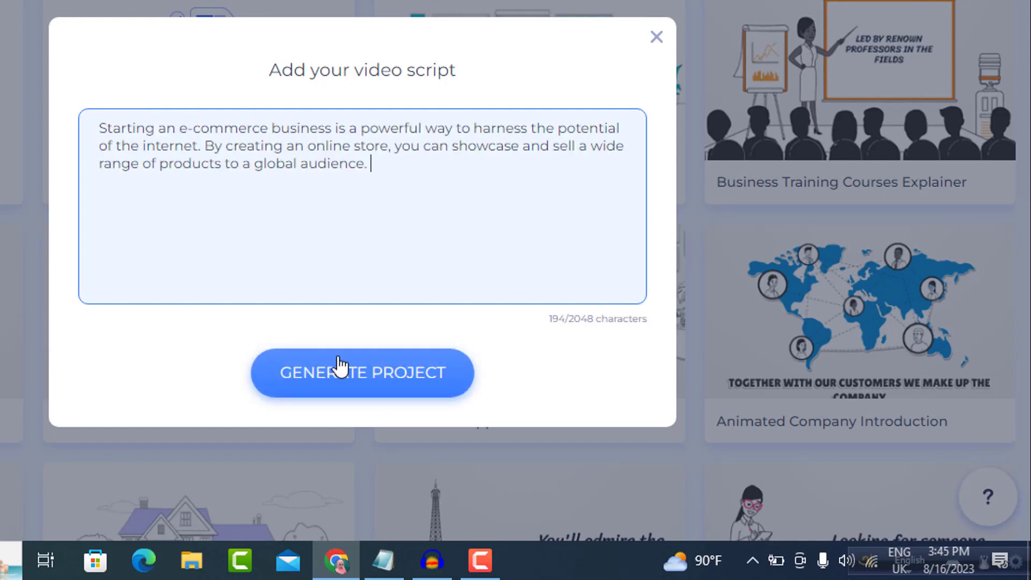
pyautogui.click(376, 379)
pyautogui.click(376, 378)
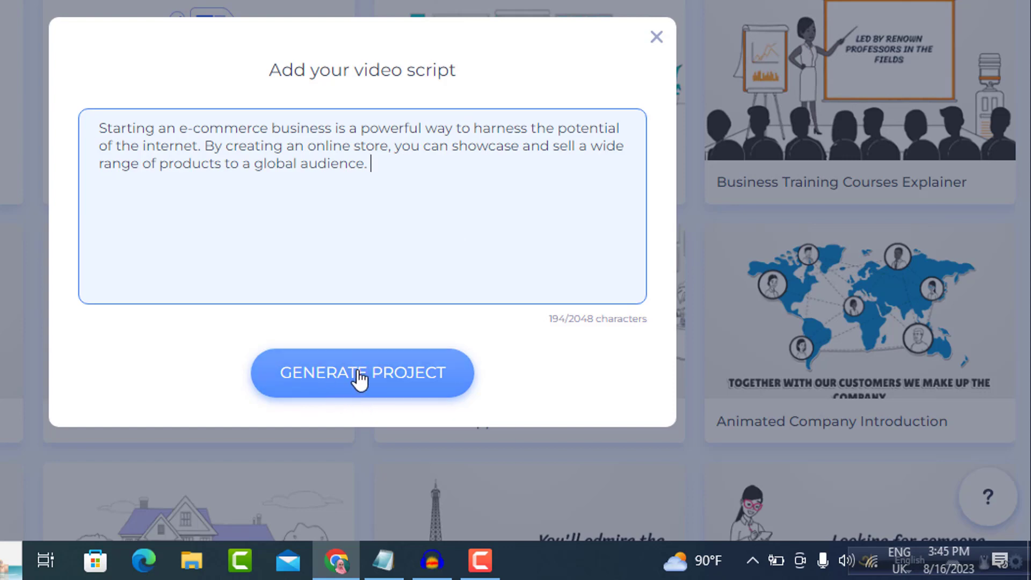
pyautogui.click(363, 382)
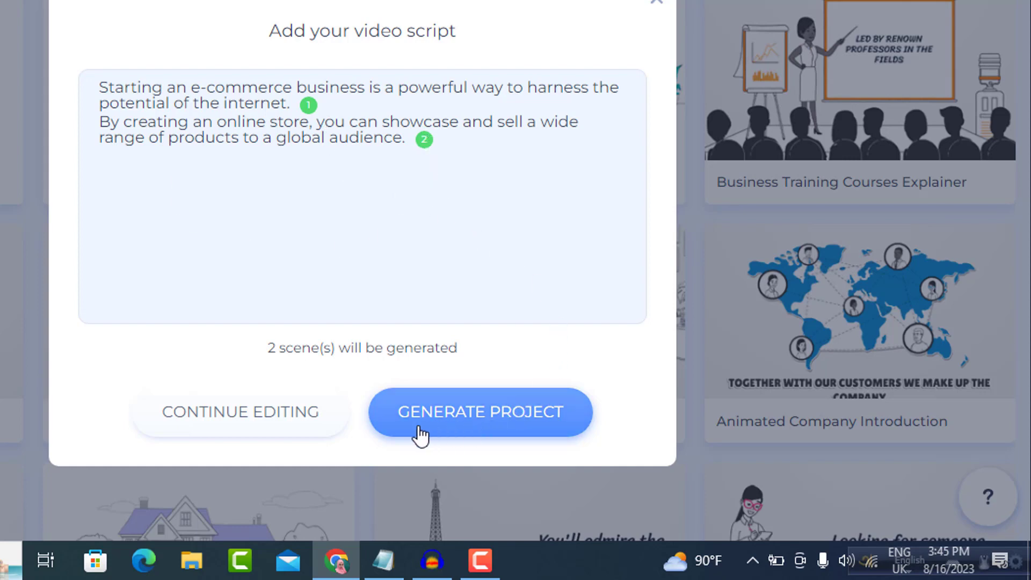
pyautogui.click(497, 415)
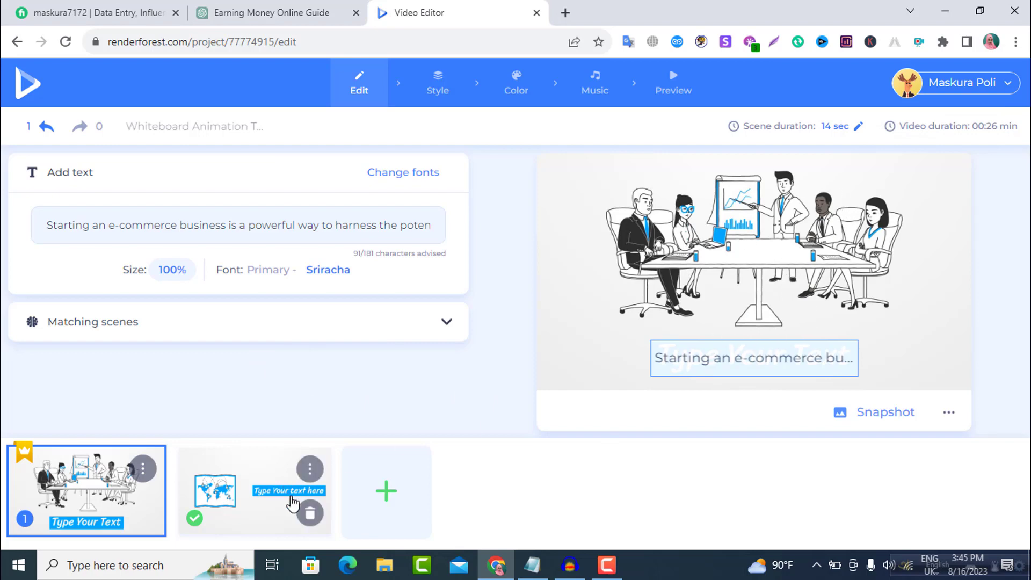
pyautogui.click(720, 369)
pyautogui.click(707, 231)
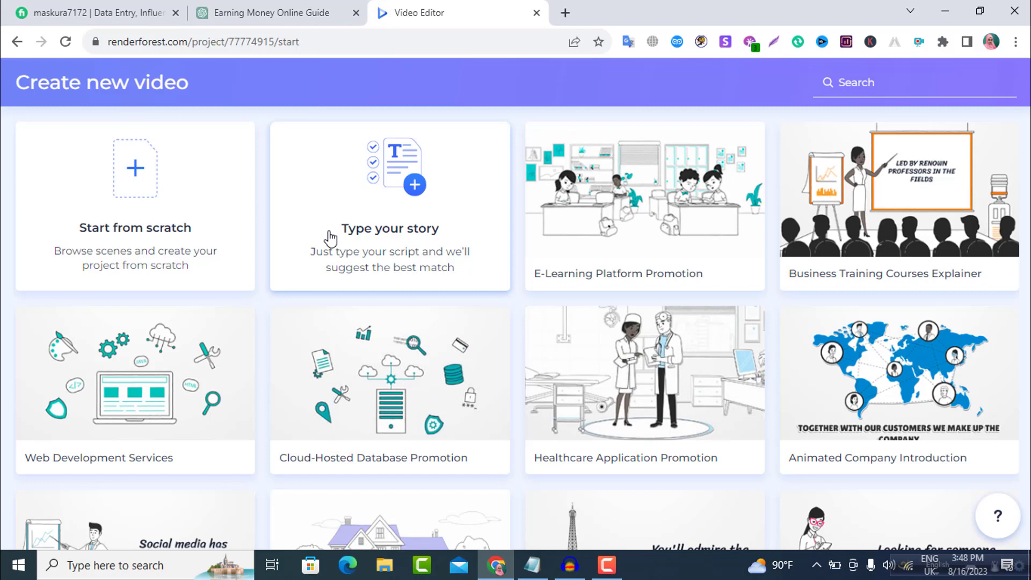
# Start the video from scratch and add the "Hands holding a tablet / 1 image holder" scene from the Image Holders category.
pyautogui.click(134, 205)
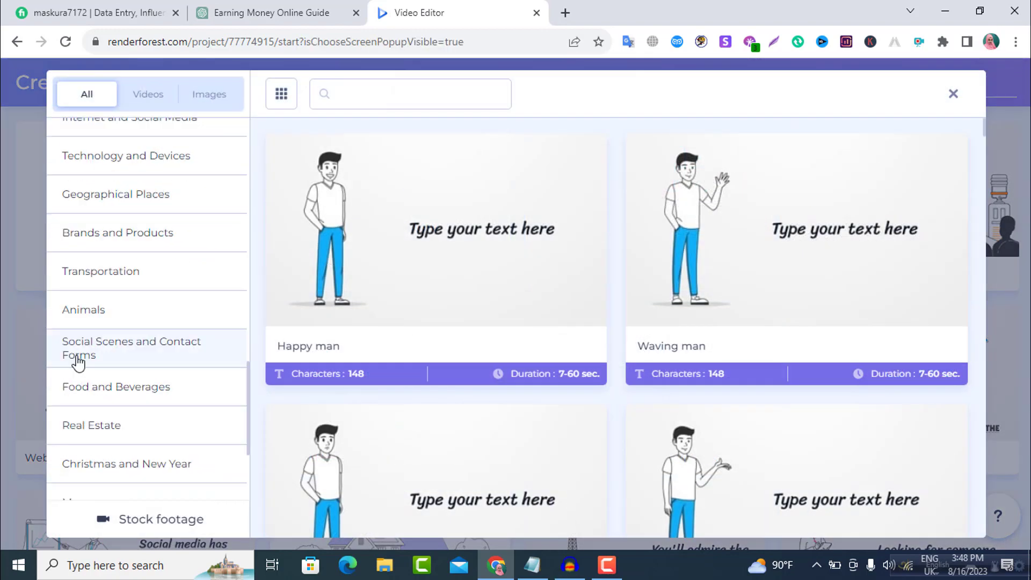
pyautogui.scroll(-3, 78, 363)
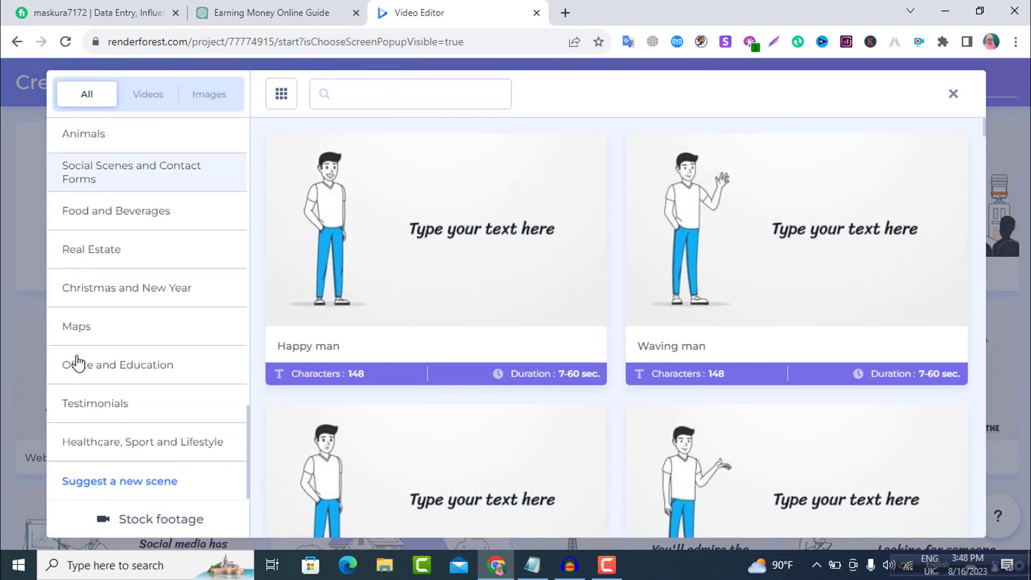
pyautogui.scroll(6, 78, 363)
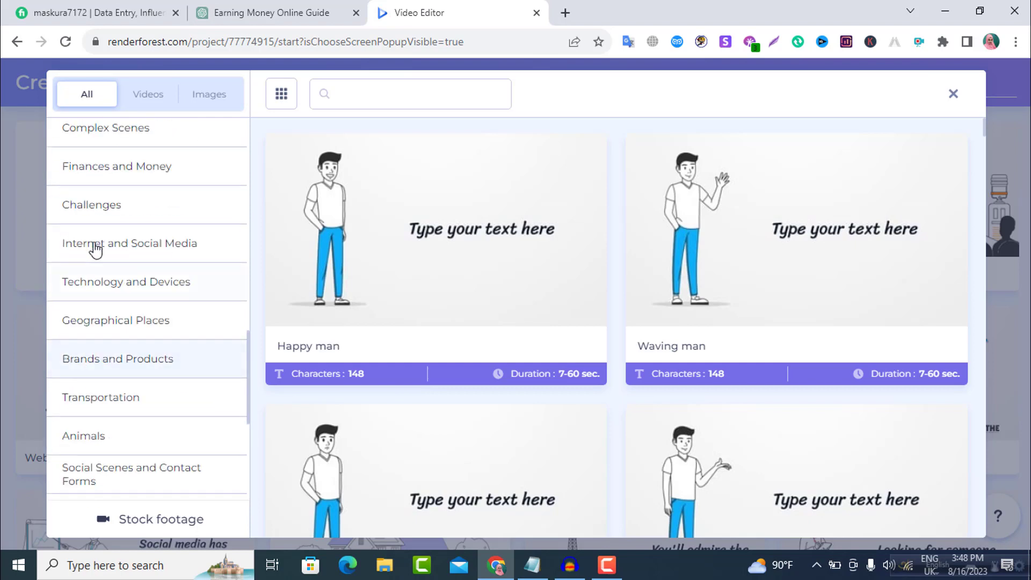
pyautogui.scroll(-5, 120, 349)
pyautogui.scroll(6, 120, 349)
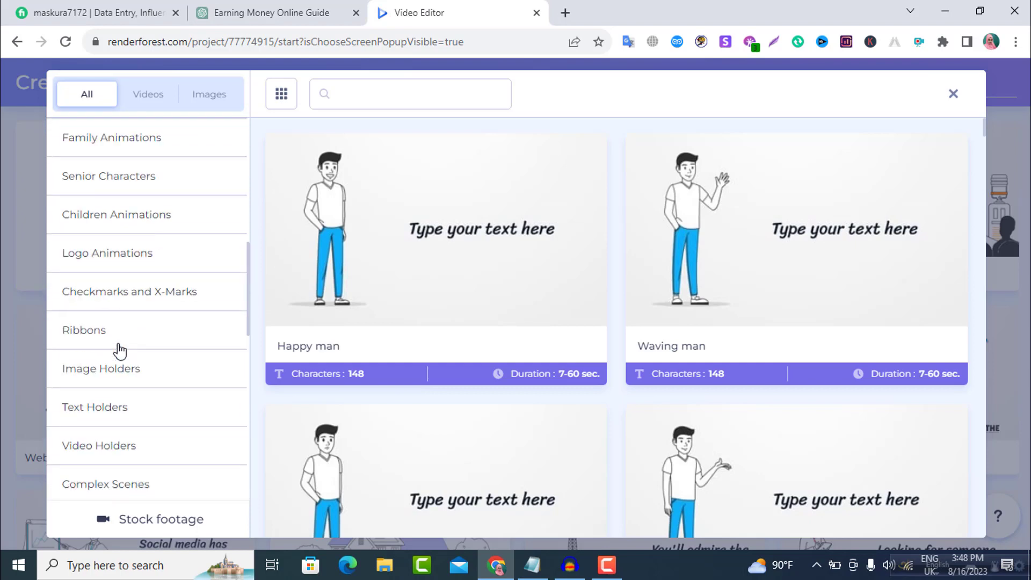
pyautogui.scroll(-1, 120, 350)
pyautogui.click(117, 392)
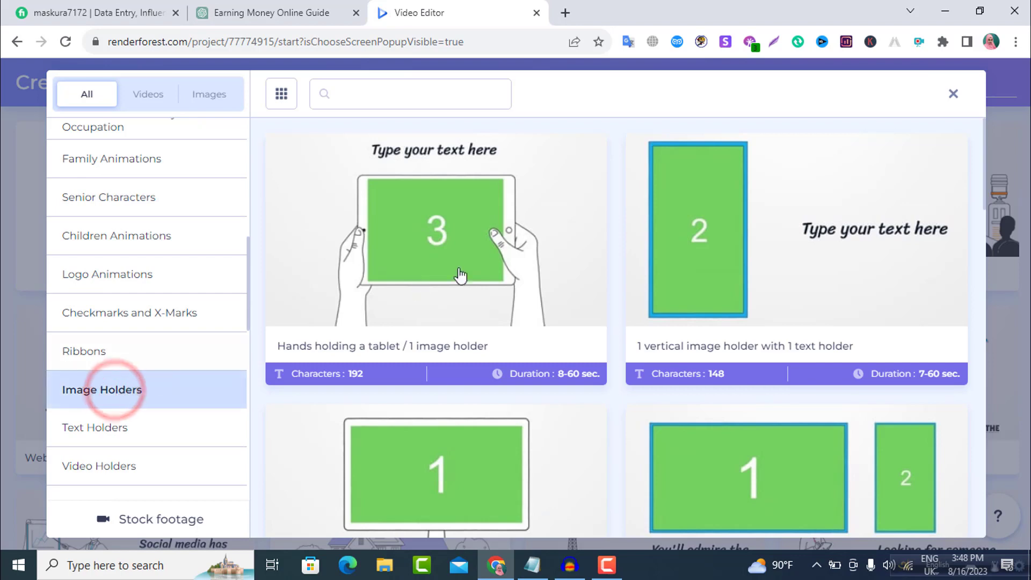
pyautogui.click(424, 251)
pyautogui.click(886, 507)
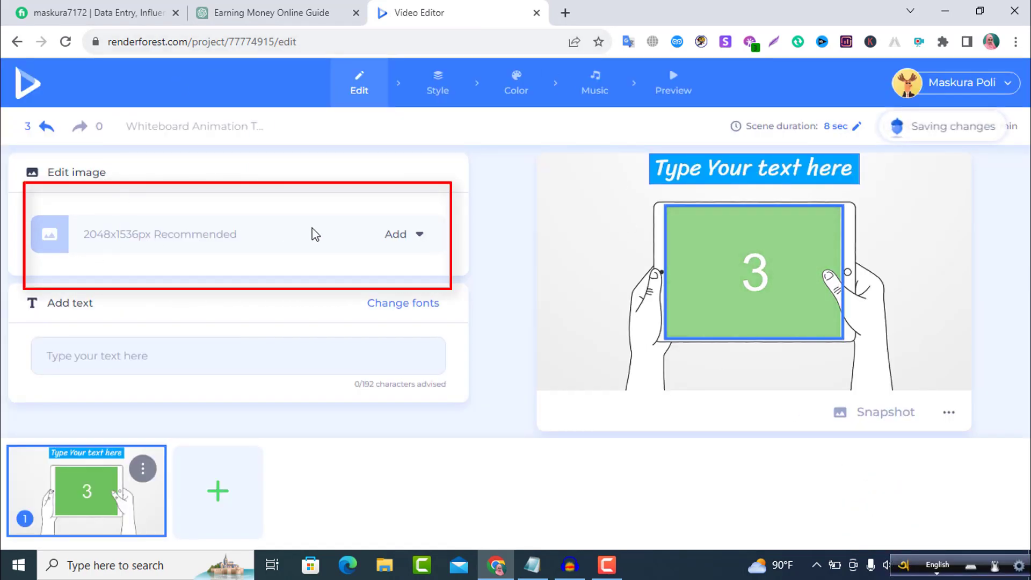
# Upload the "How to remove watermark (2)" image from Downloads into the tablet's image holder, enlarging it slightly within the crop frame.
pyautogui.click(401, 237)
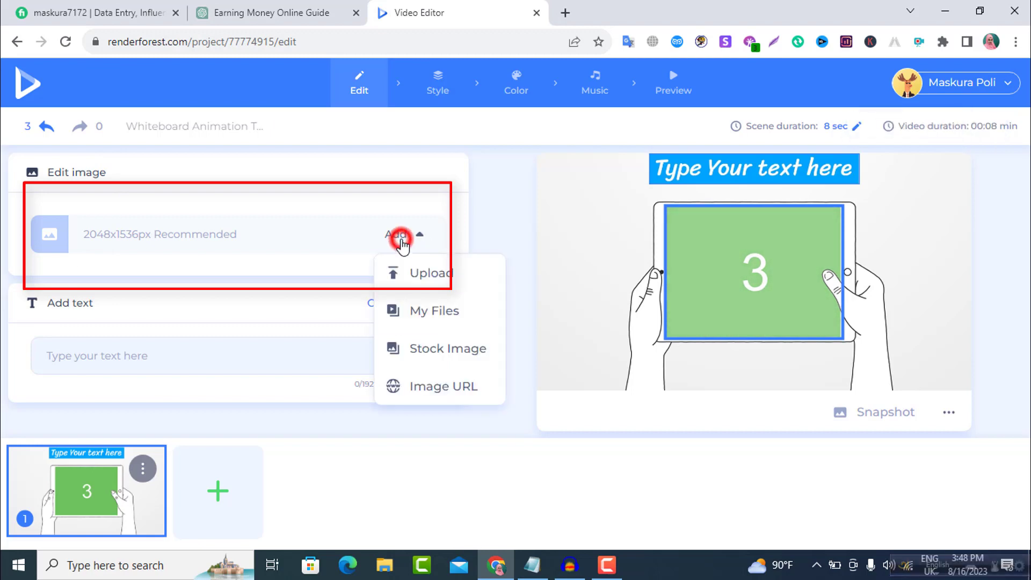
pyautogui.click(421, 274)
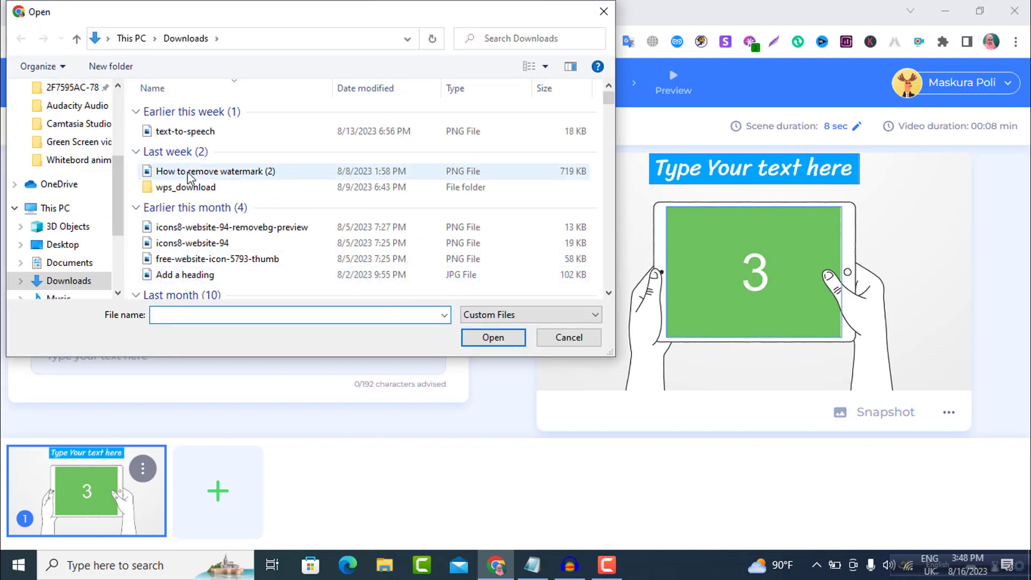
pyautogui.click(254, 172)
pyautogui.click(495, 337)
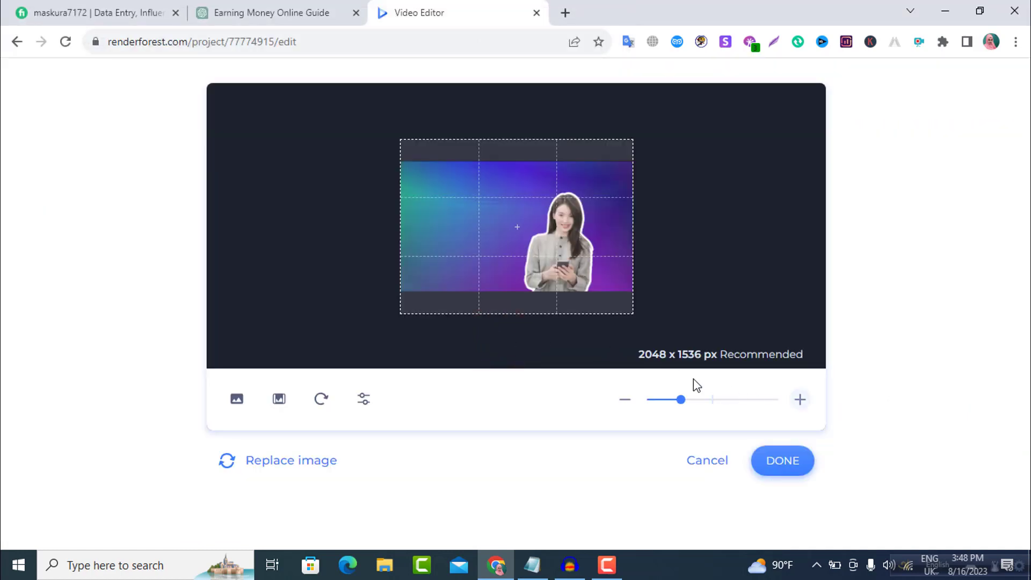
pyautogui.moveTo(682, 404)
pyautogui.mouseDown()
pyautogui.moveTo(730, 403)
pyautogui.moveTo(688, 403)
pyautogui.mouseUp()
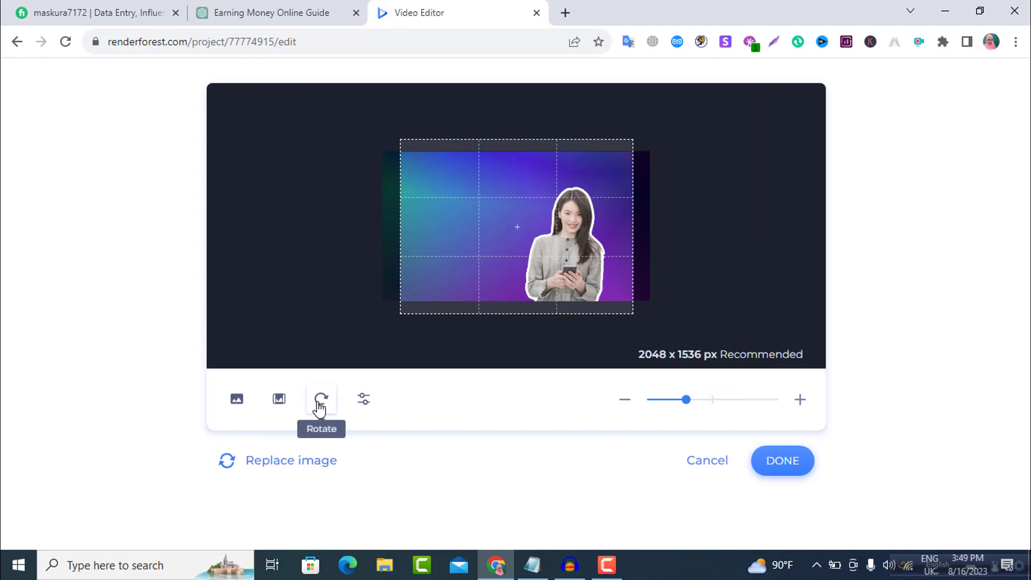
pyautogui.click(781, 461)
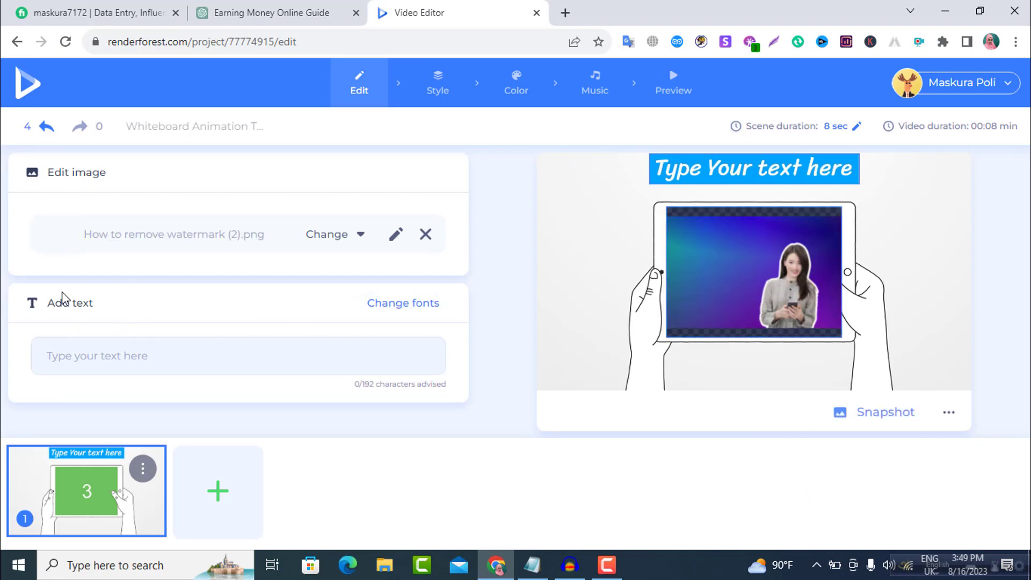
# Set the tablet scene's text to "Welcome" and save it.
pyautogui.click(696, 175)
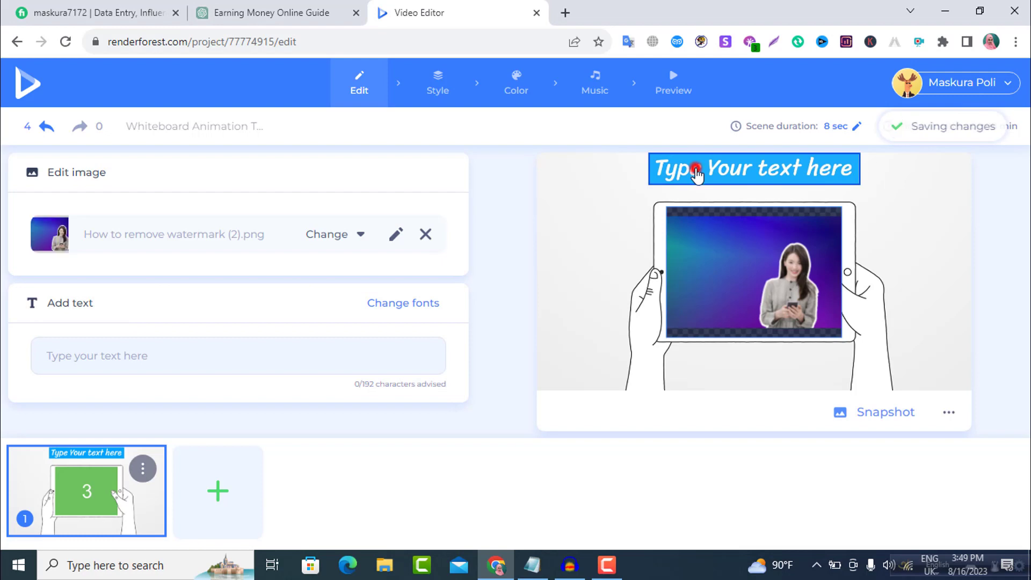
pyautogui.write('Welcome')
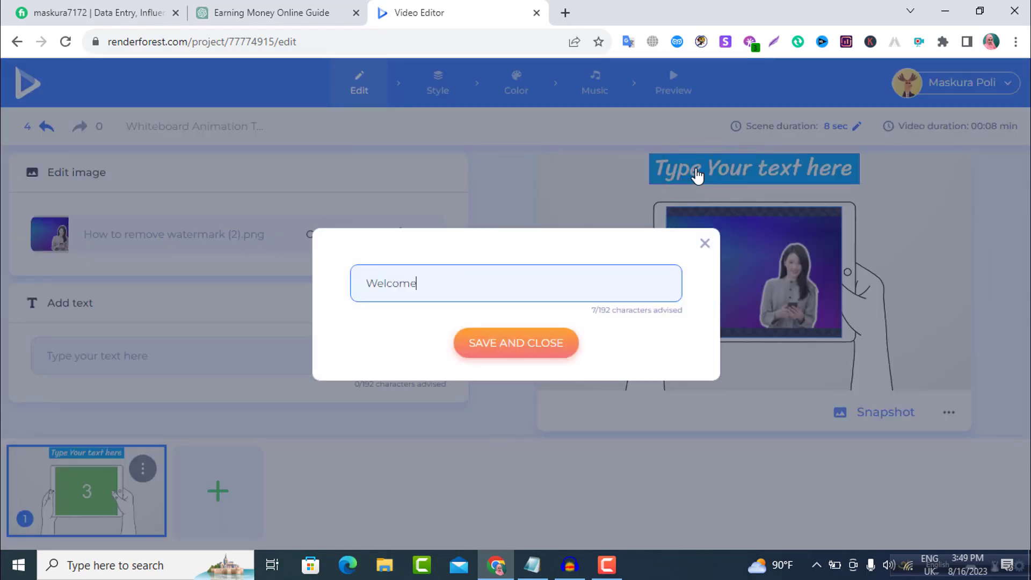
pyautogui.click(505, 354)
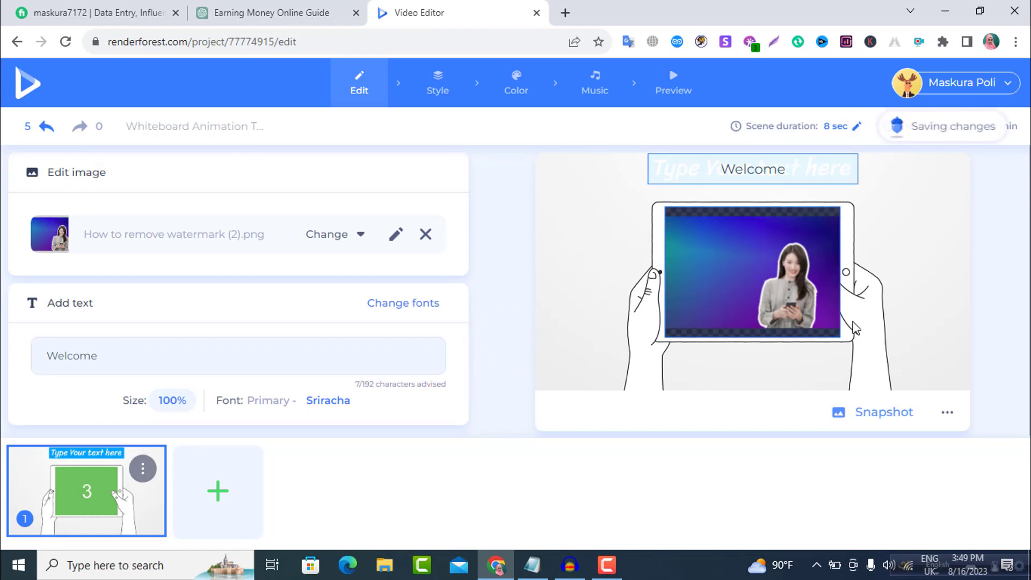
# Render a preview of the tablet video, skipping the suggested music, and play the result.
pyautogui.click(670, 85)
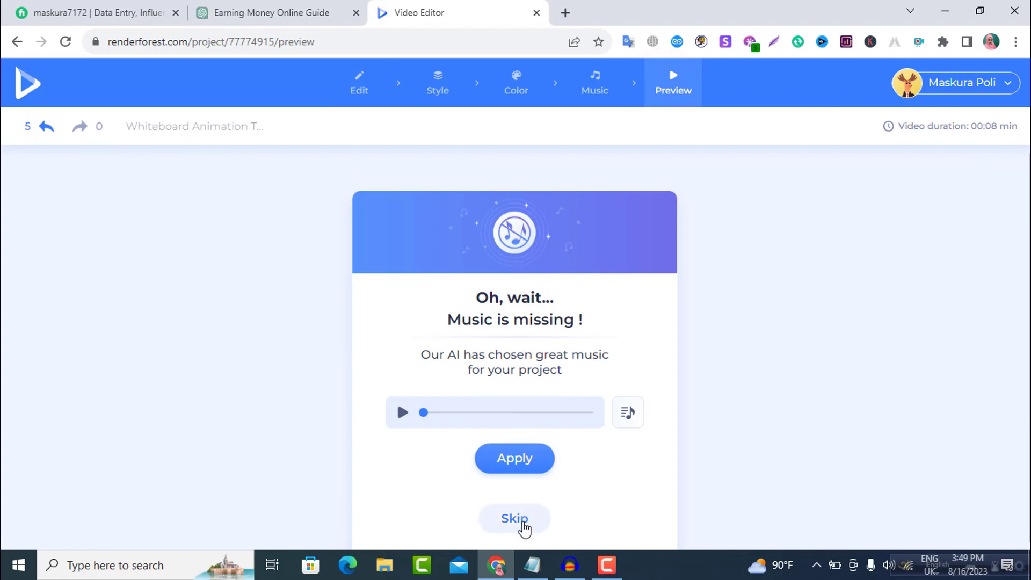
pyautogui.click(519, 520)
pyautogui.click(320, 324)
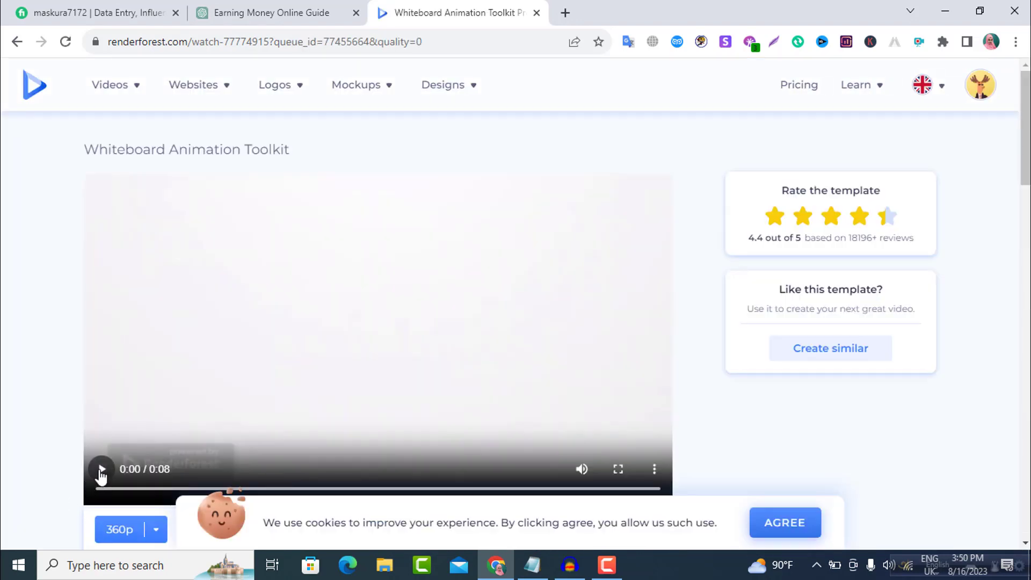
pyautogui.click(101, 470)
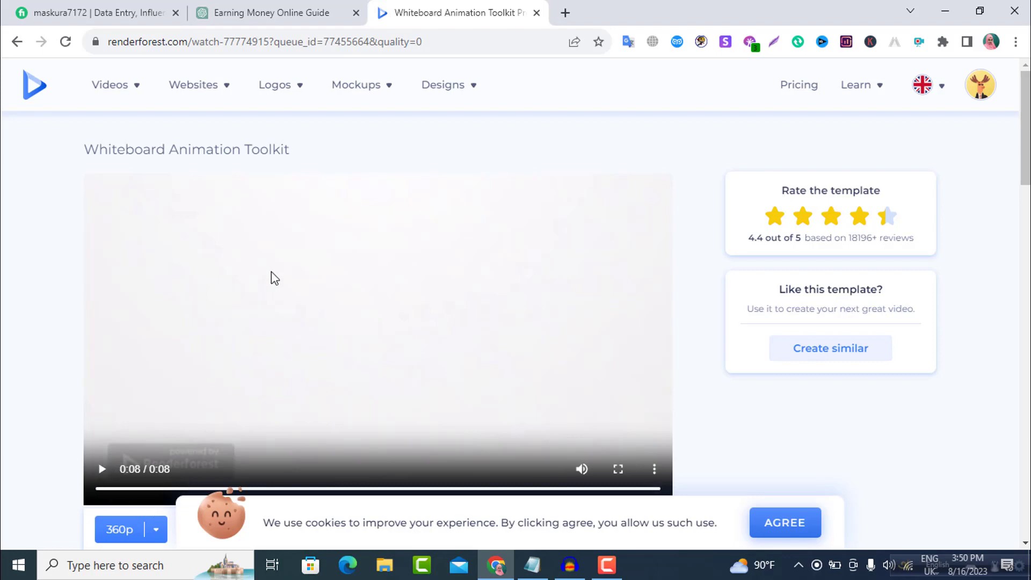
# Save the rendered video to the Downloads folder as the MP4 file "Whiteboard Animation Toolkit_free (1)".
pyautogui.scroll(-5, 386, 276)
pyautogui.scroll(4, 384, 274)
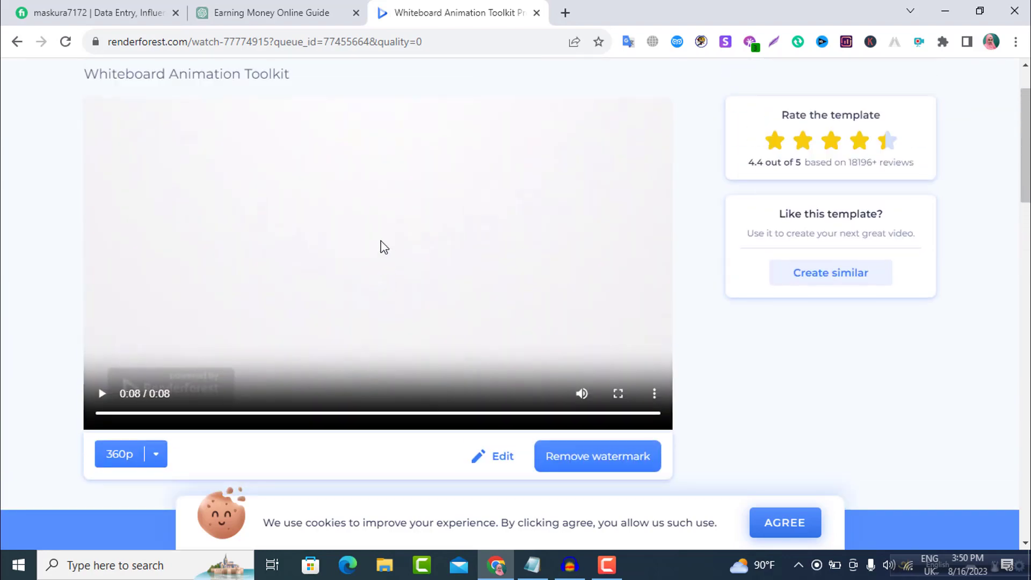
pyautogui.rightClick(365, 245)
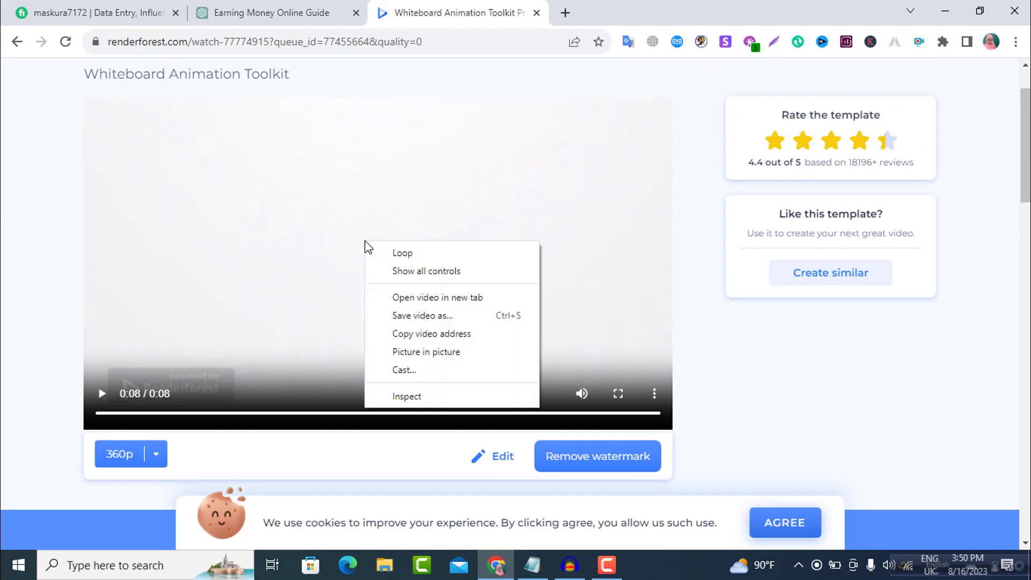
pyautogui.click(454, 317)
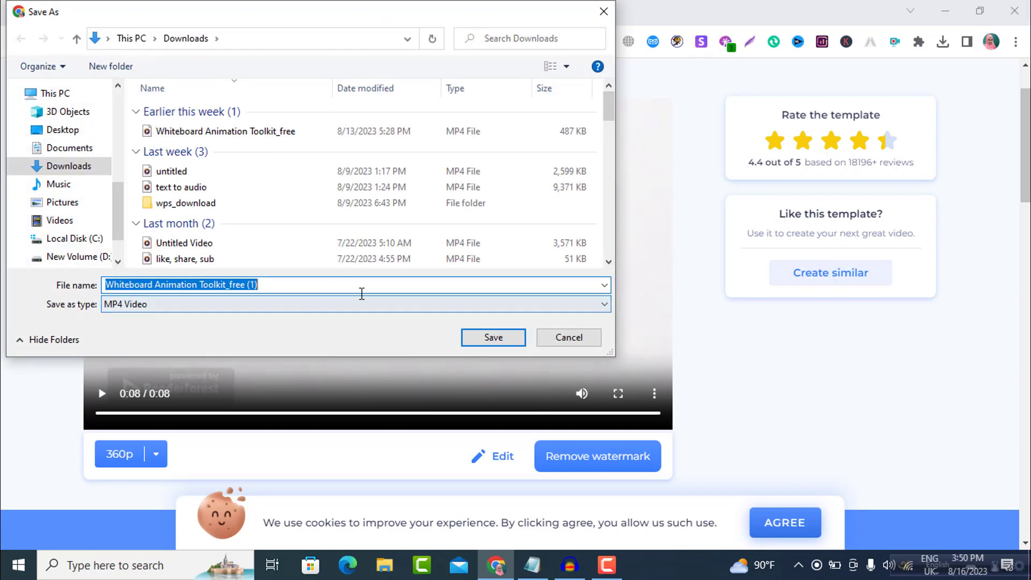
pyautogui.click(494, 337)
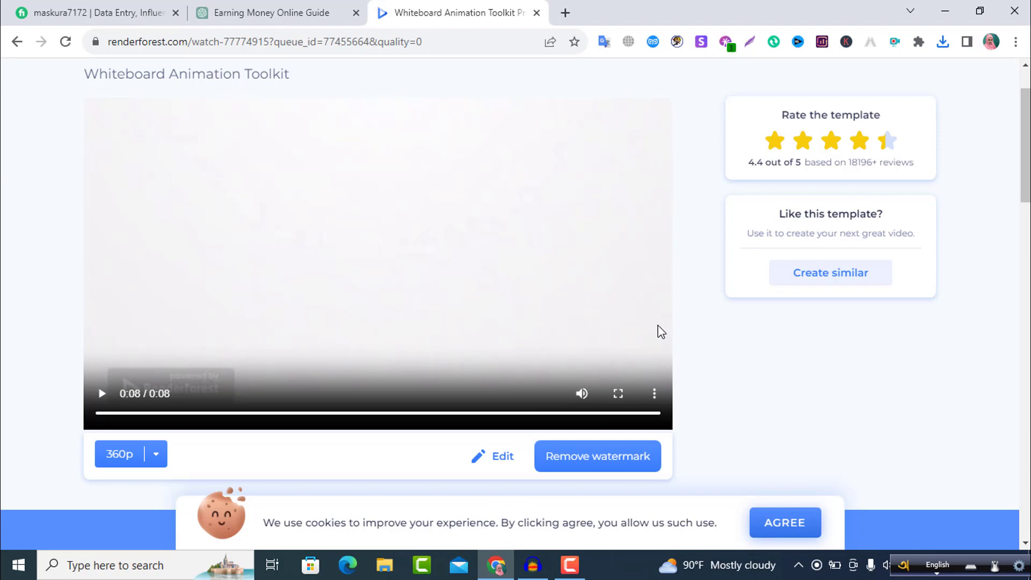
# Close the browser and open the saved "Whiteboard Animation Toolkit_free (1)" video from the Downloads folder in File Explorer.
pyautogui.click(1015, 11)
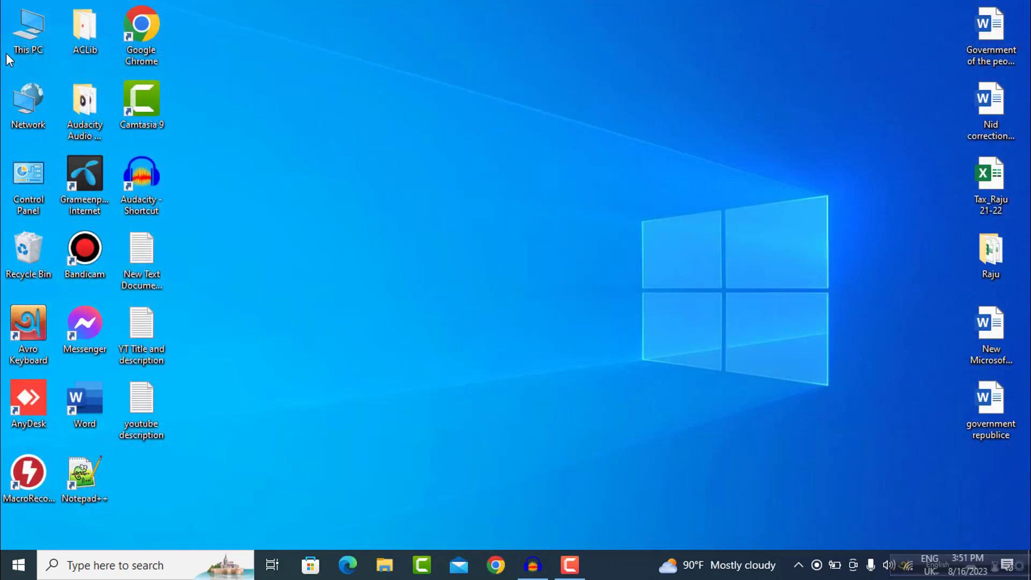
pyautogui.click(20, 38)
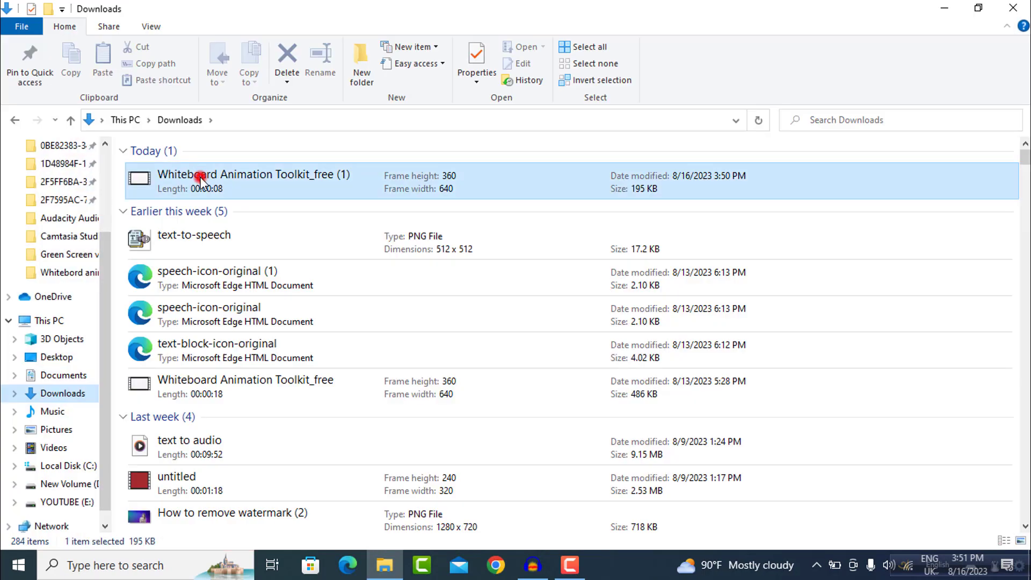
pyautogui.doubleClick(200, 176)
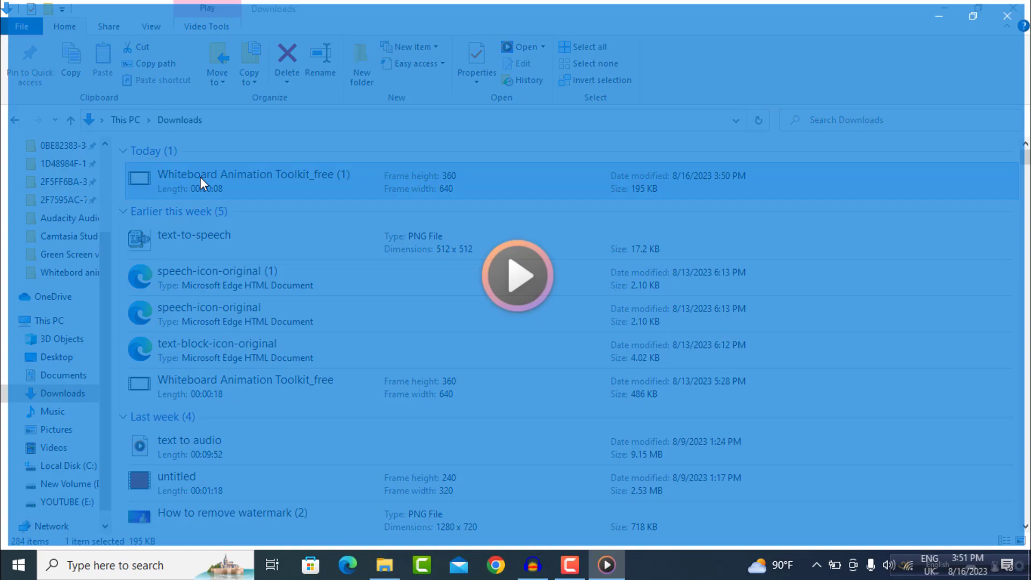